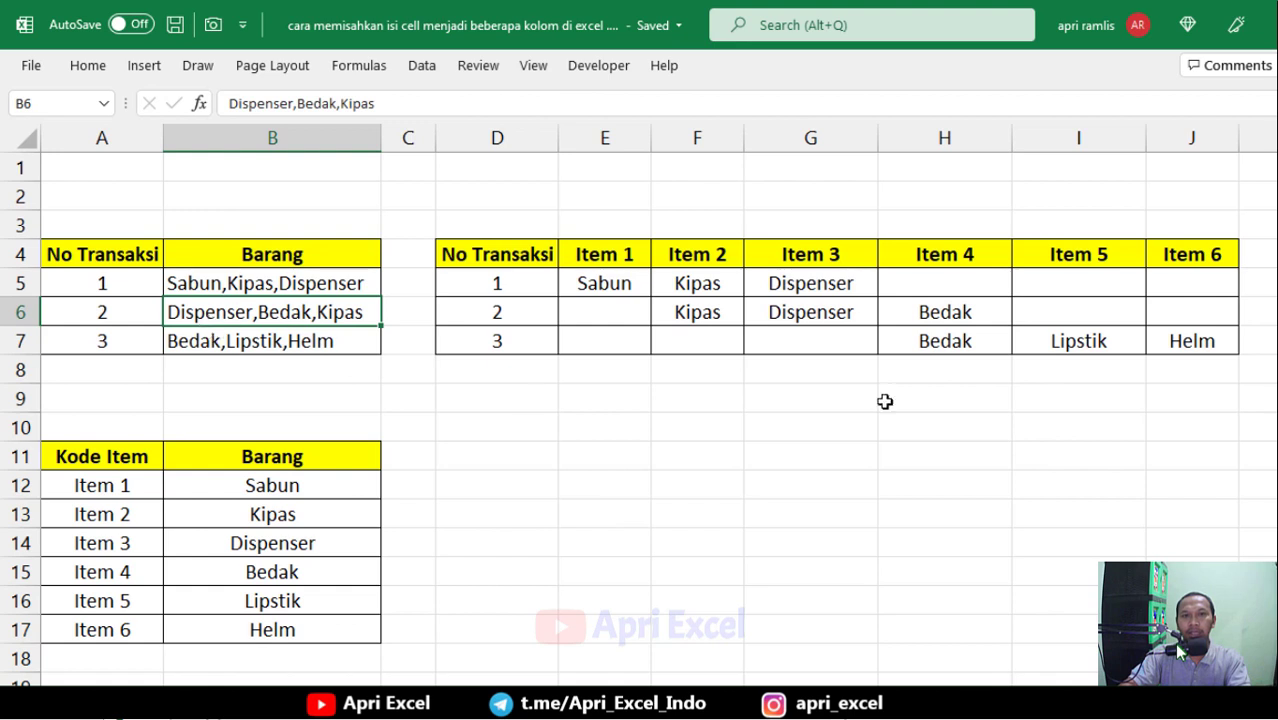
# Examine the finished split results in row 6 against the source text in B6 and the item code table
pyautogui.click(817, 316)
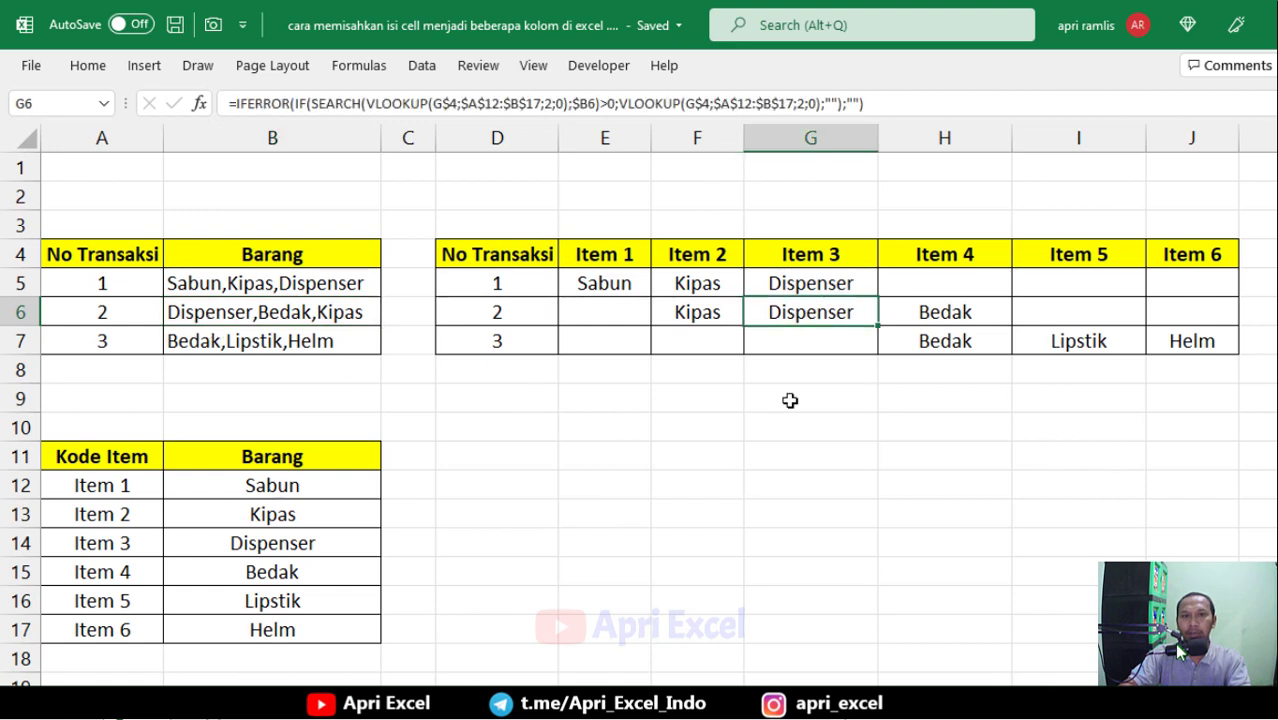
pyautogui.click(297, 314)
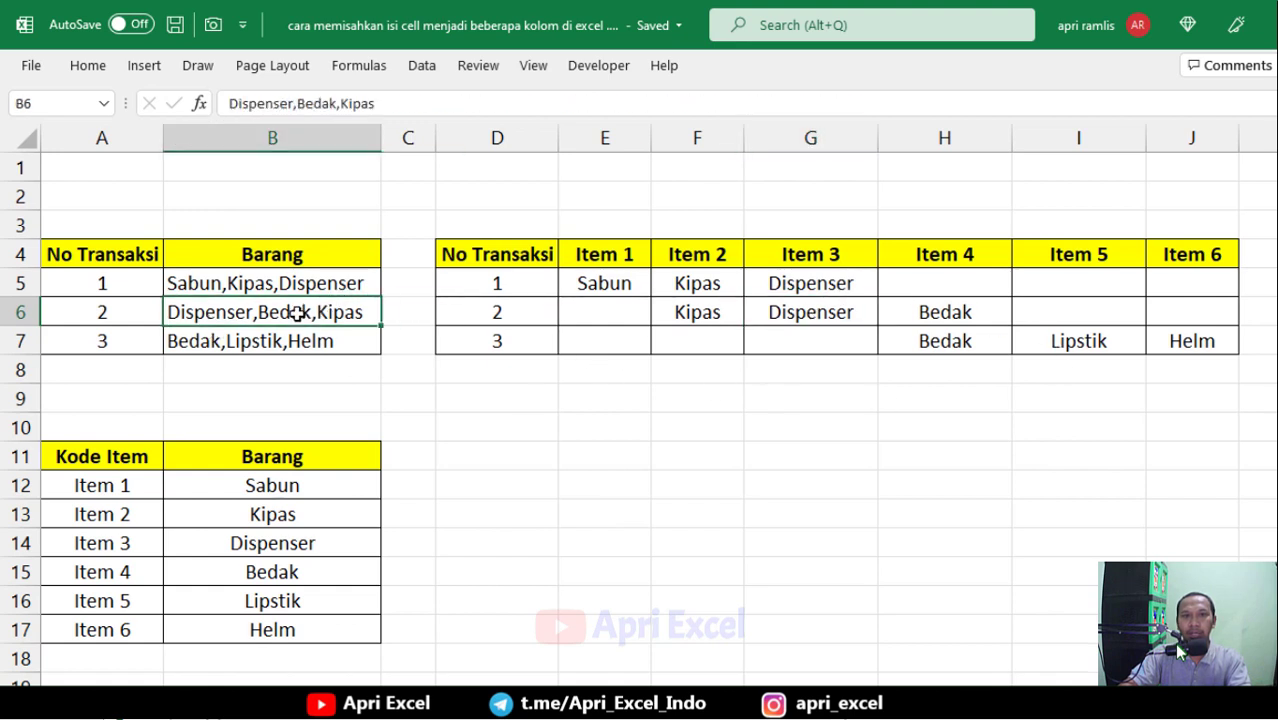
pyautogui.click(925, 318)
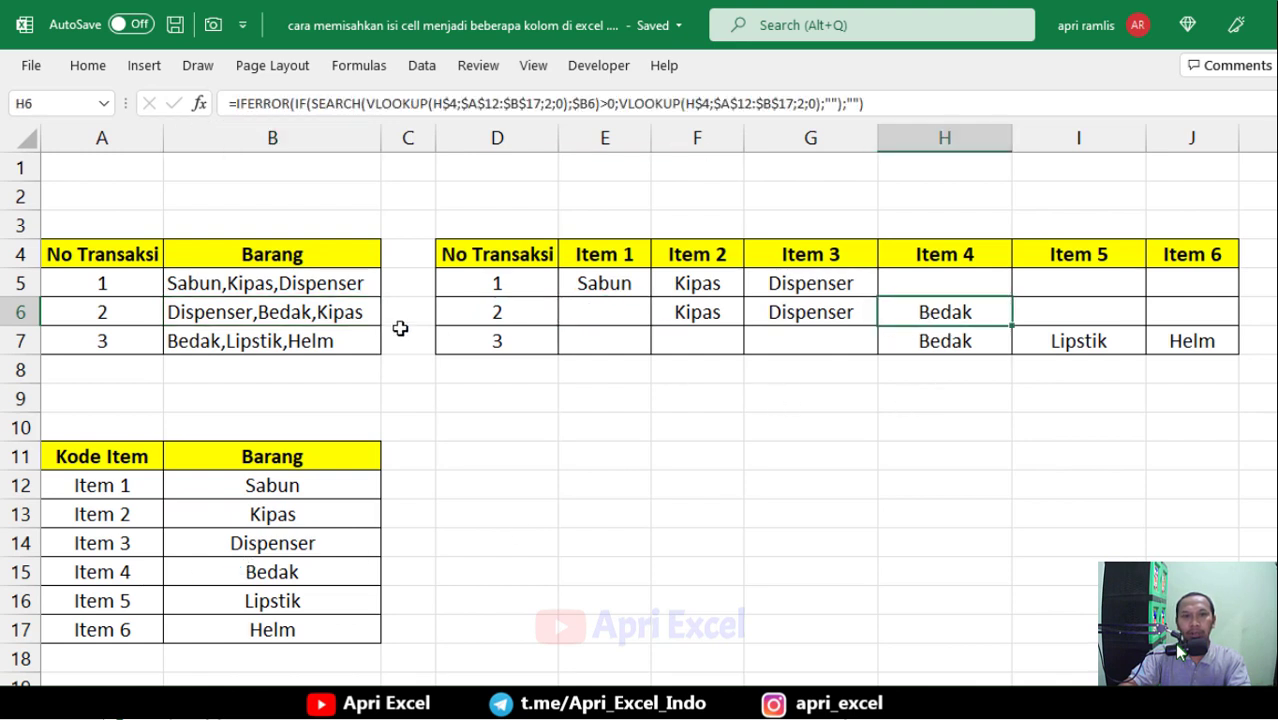
pyautogui.click(345, 318)
pyautogui.click(258, 520)
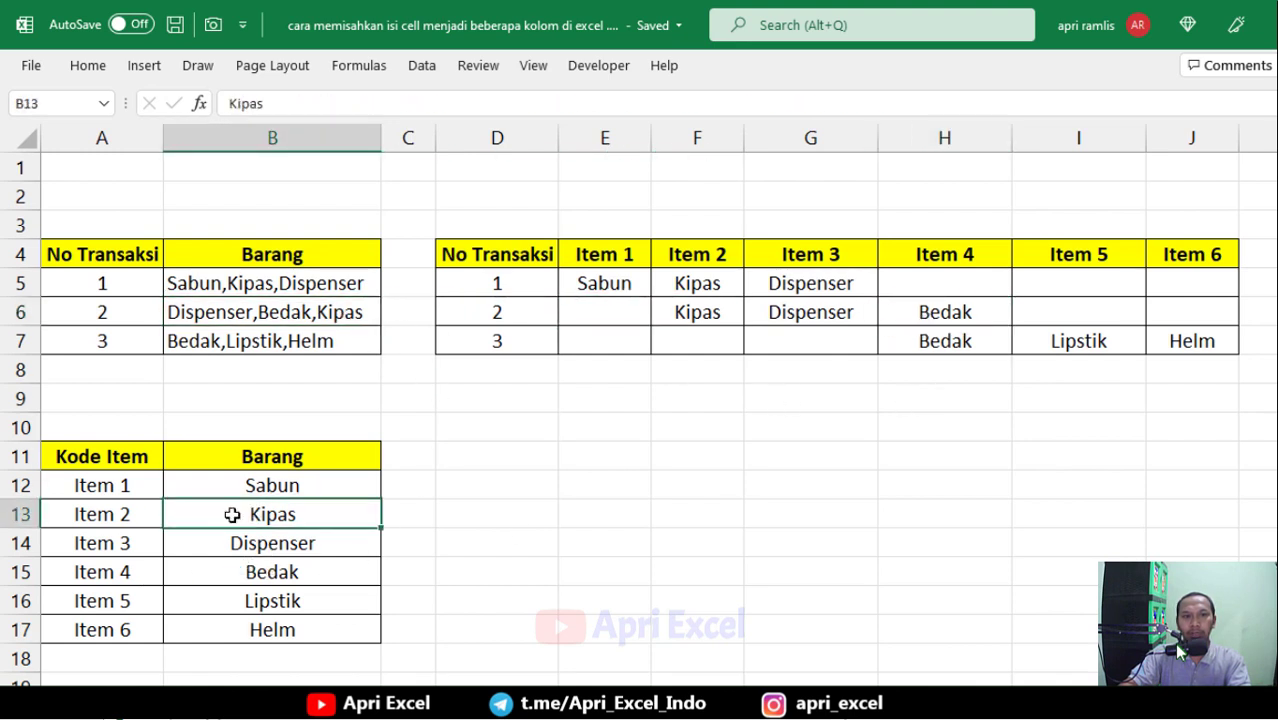
pyautogui.click(700, 322)
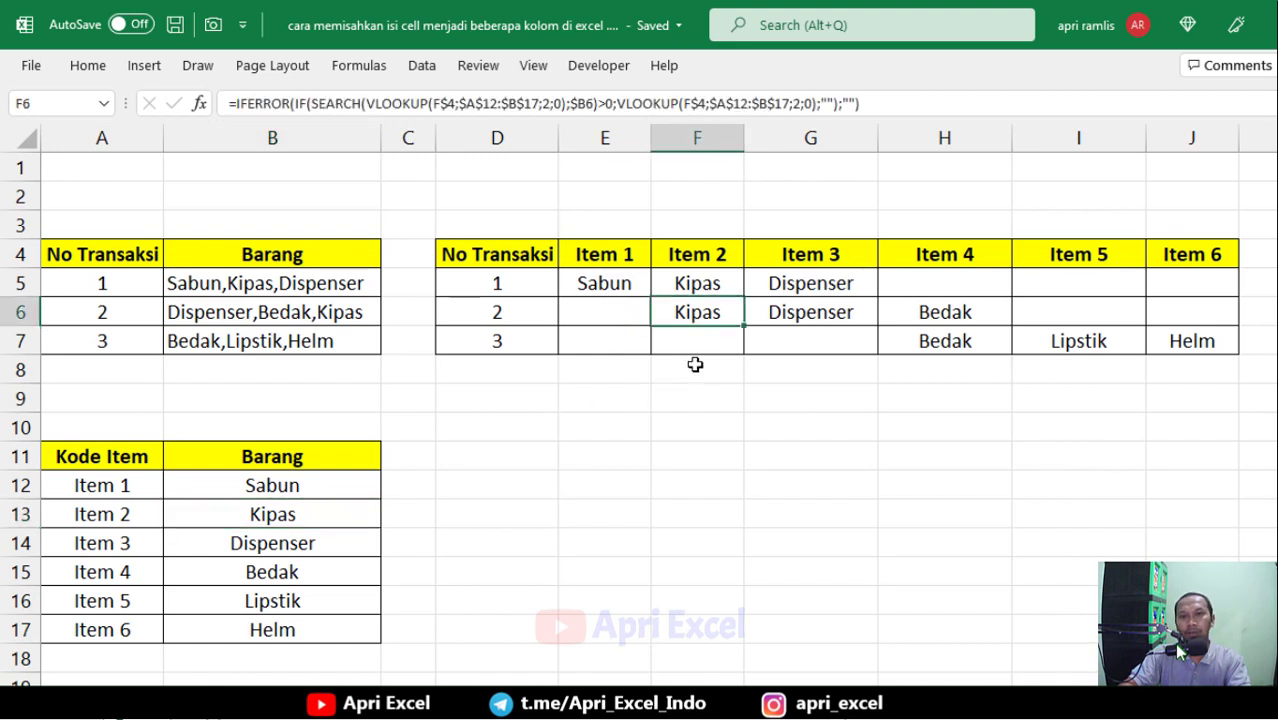
pyautogui.click(699, 397)
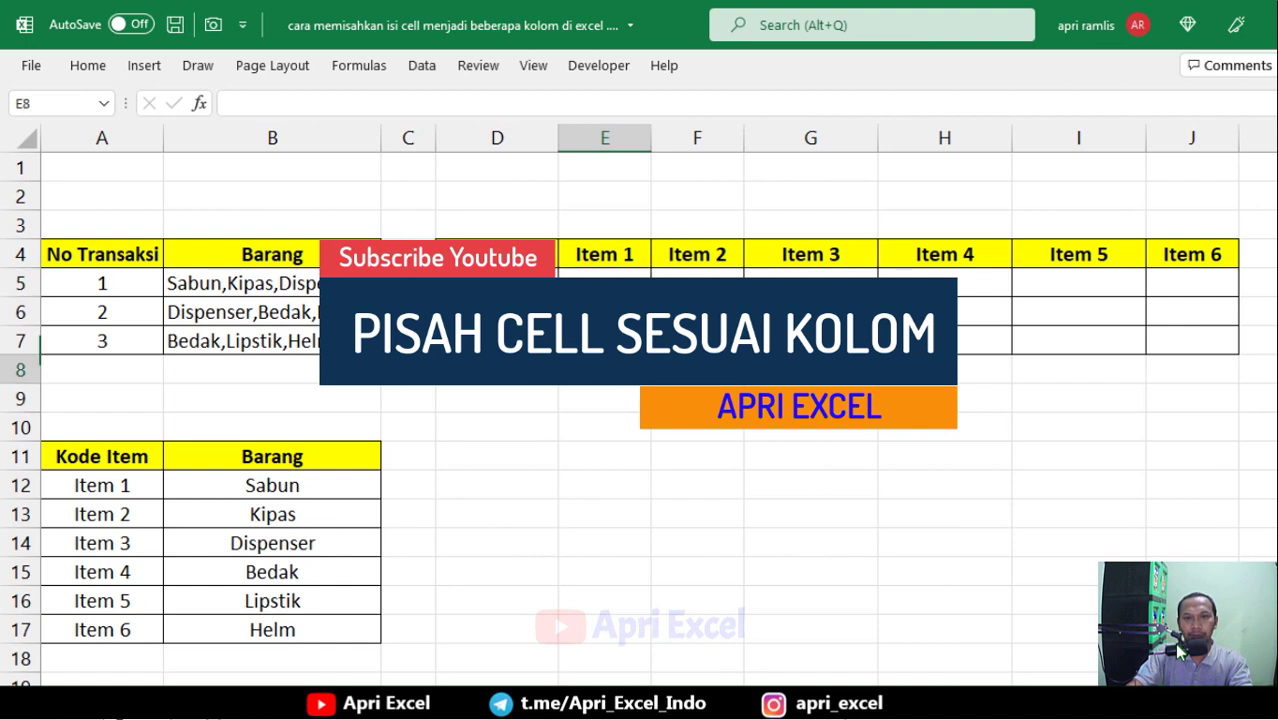
# Begin a VLOOKUP formula in E1 with the Item 1 header as lookup value, locked by row as E$4
pyautogui.click(625, 295)
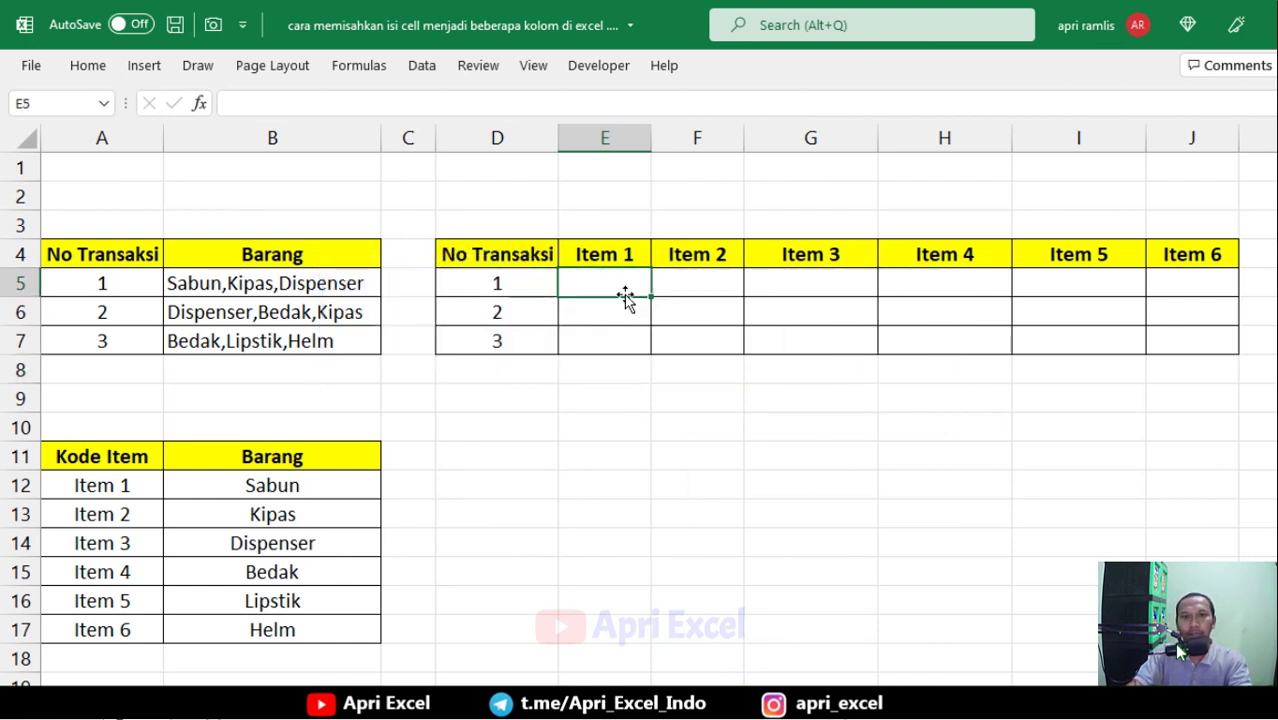
pyautogui.click(582, 256)
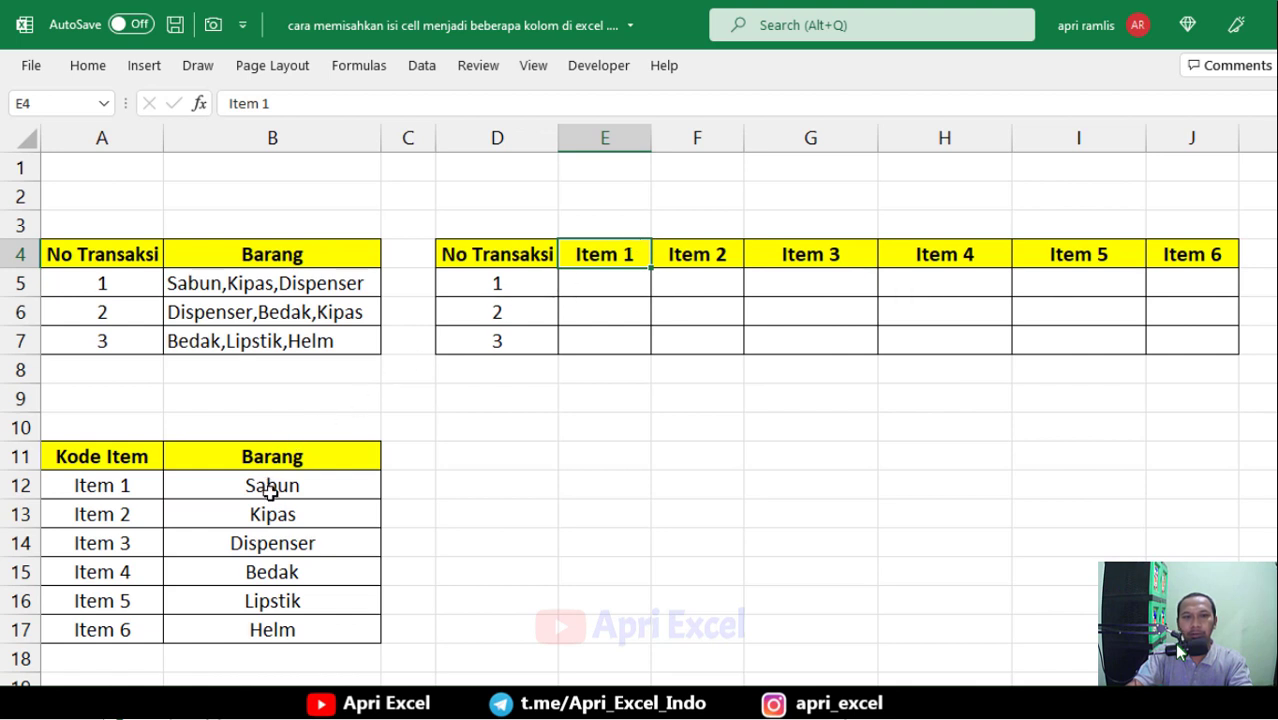
pyautogui.click(609, 167)
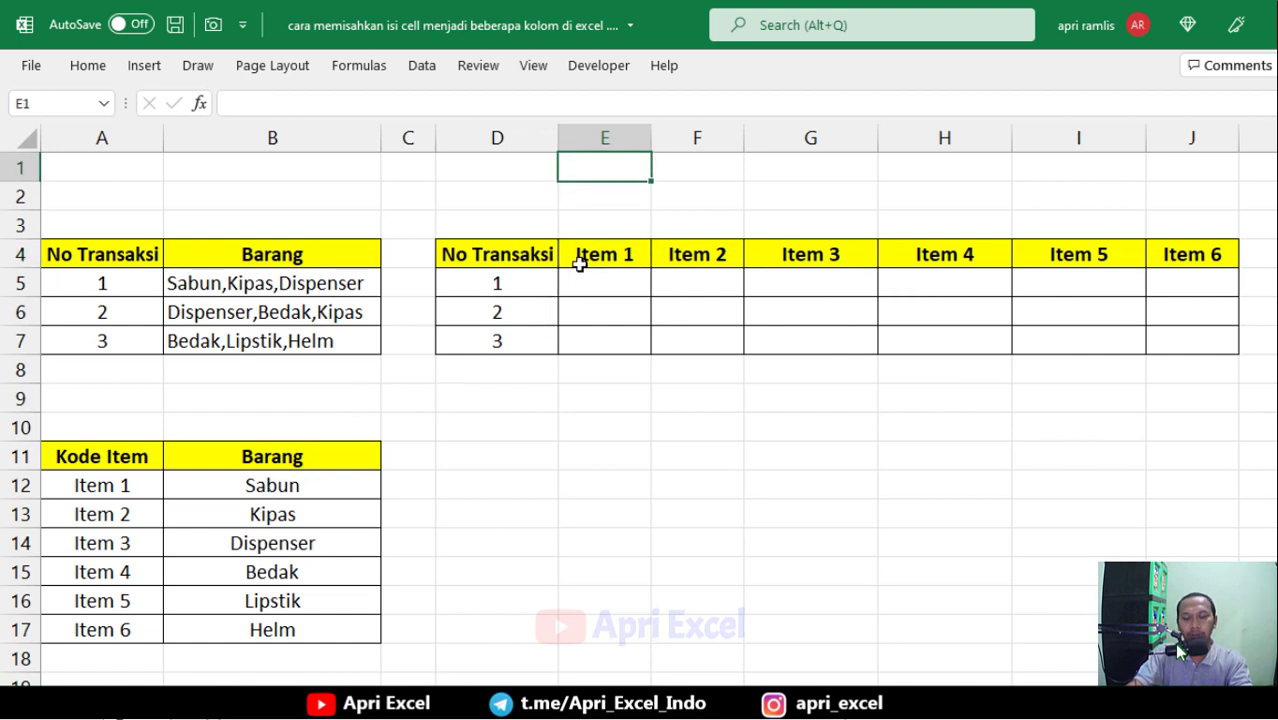
pyautogui.write('=vlo')
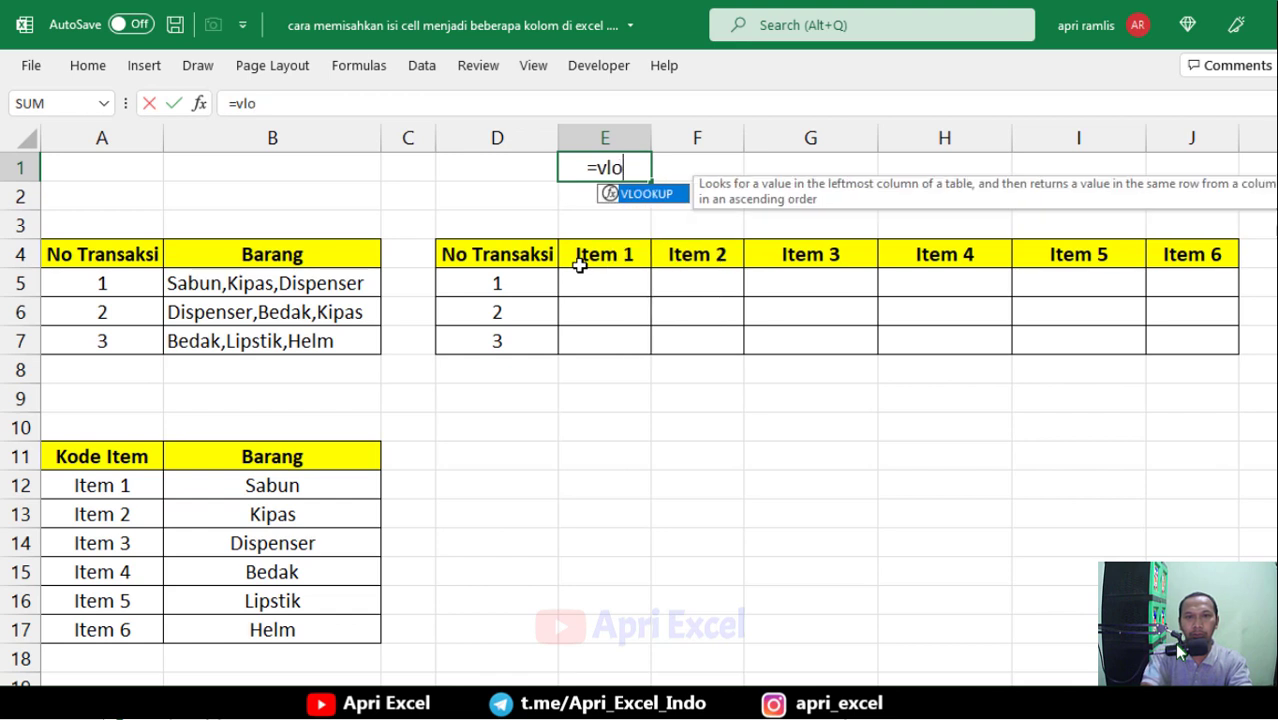
pyautogui.write('okup(')
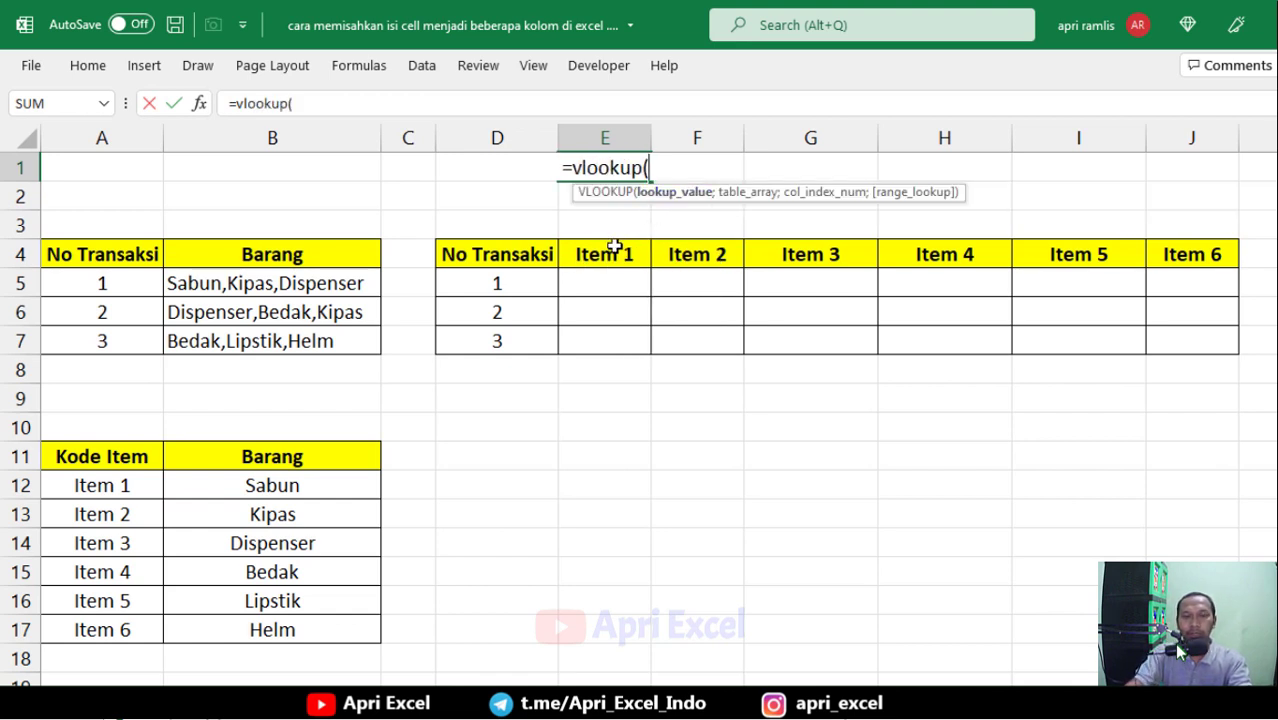
pyautogui.click(613, 248)
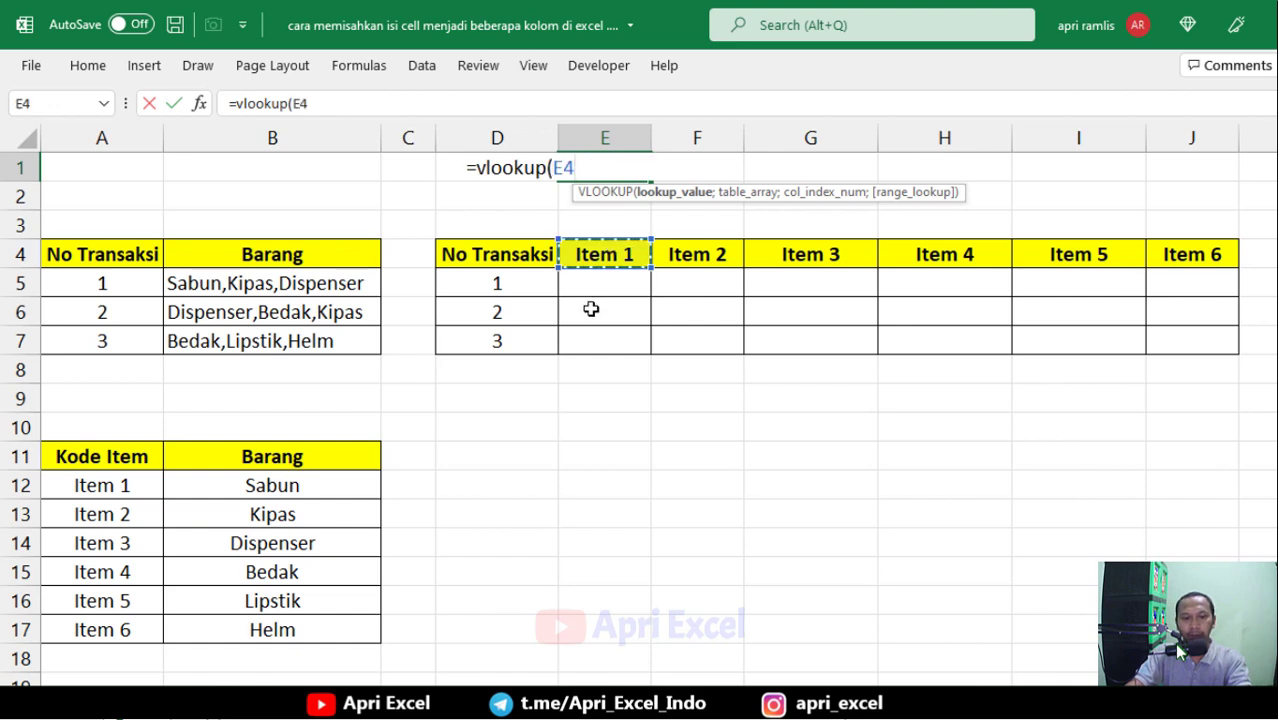
pyautogui.press('F4')
pyautogui.press('F4')
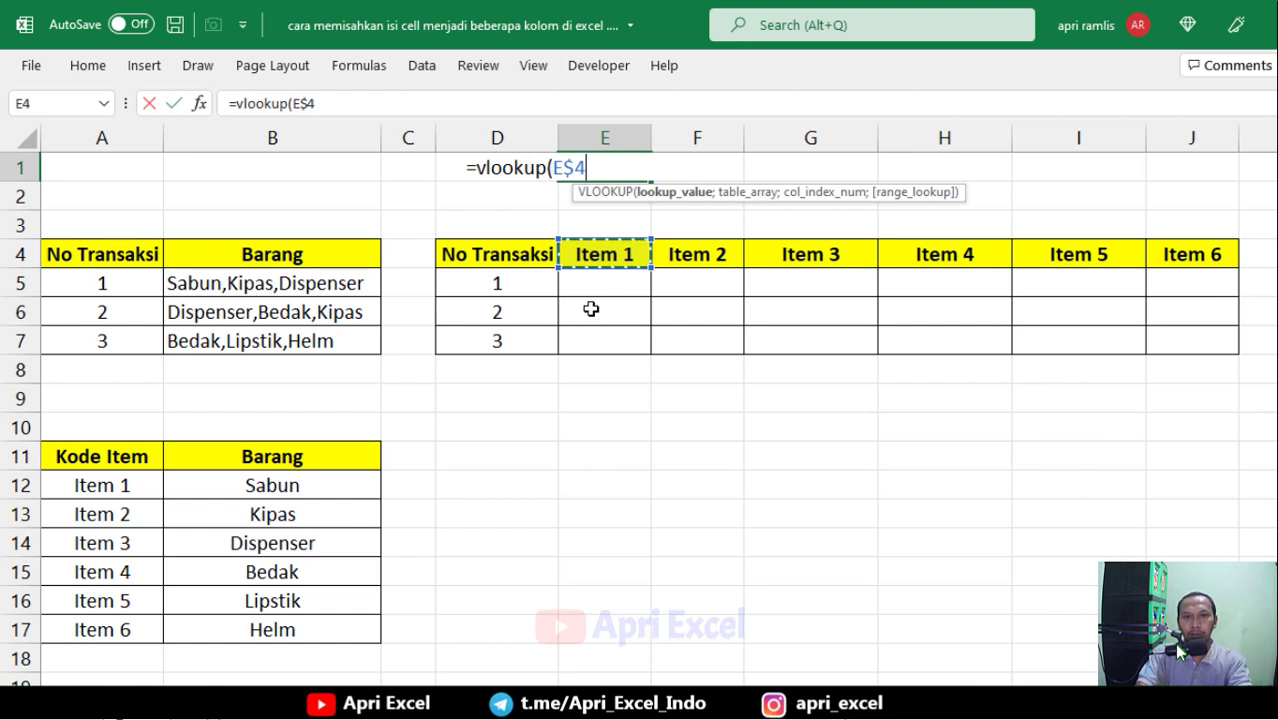
pyautogui.write(';')
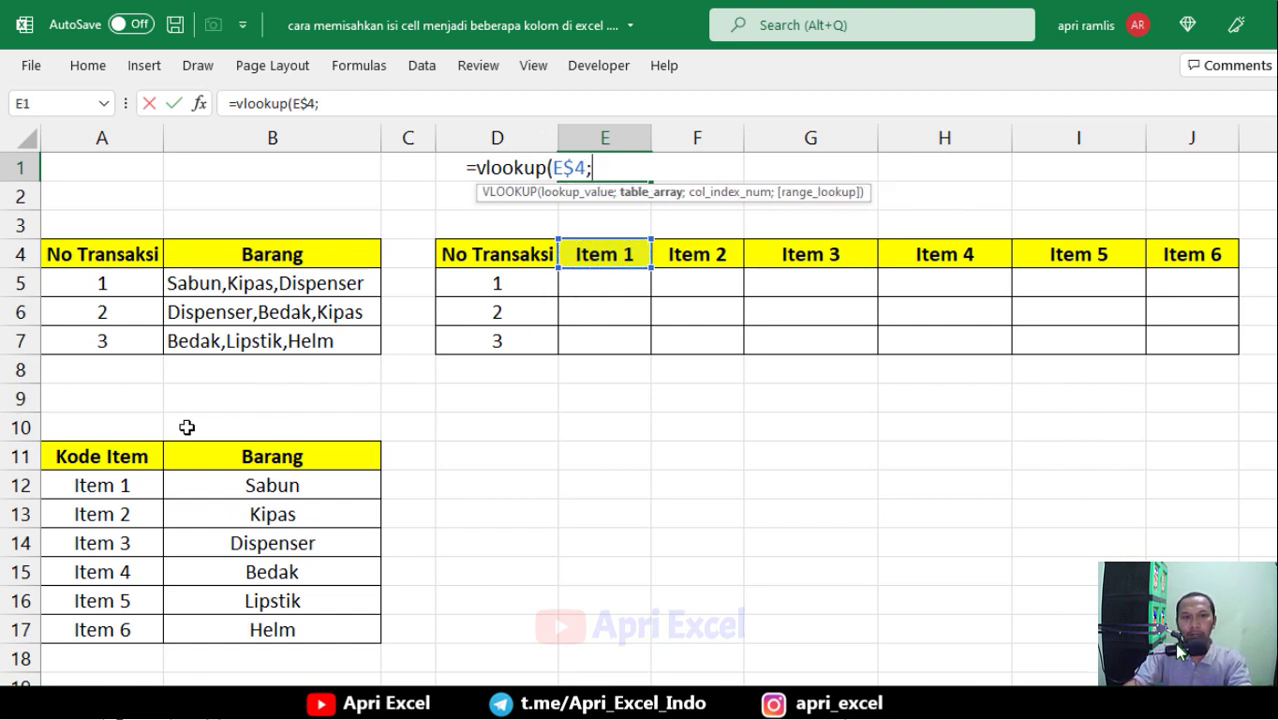
# Complete the VLOOKUP in E1 with table range $A$12:$B$17, column index 2 and exact match 0
pyautogui.moveTo(101, 482); pyautogui.dragTo(308, 630)
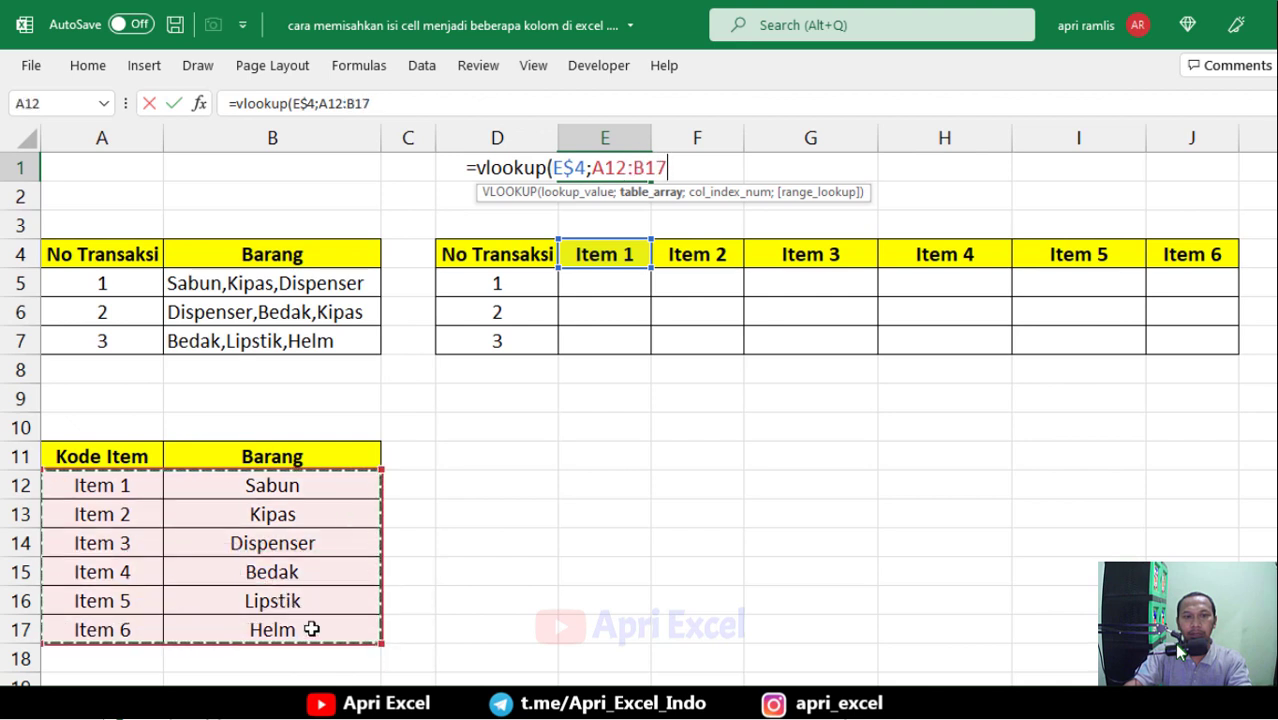
pyautogui.press('F4')
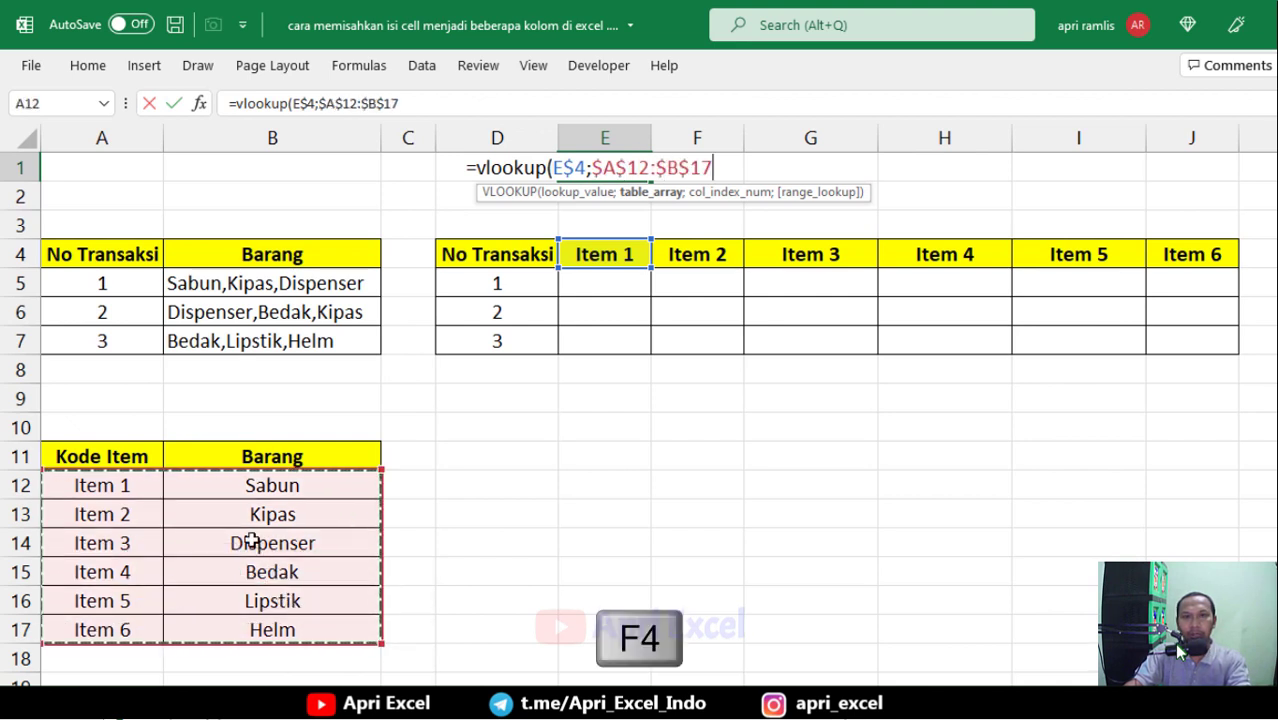
pyautogui.write(';')
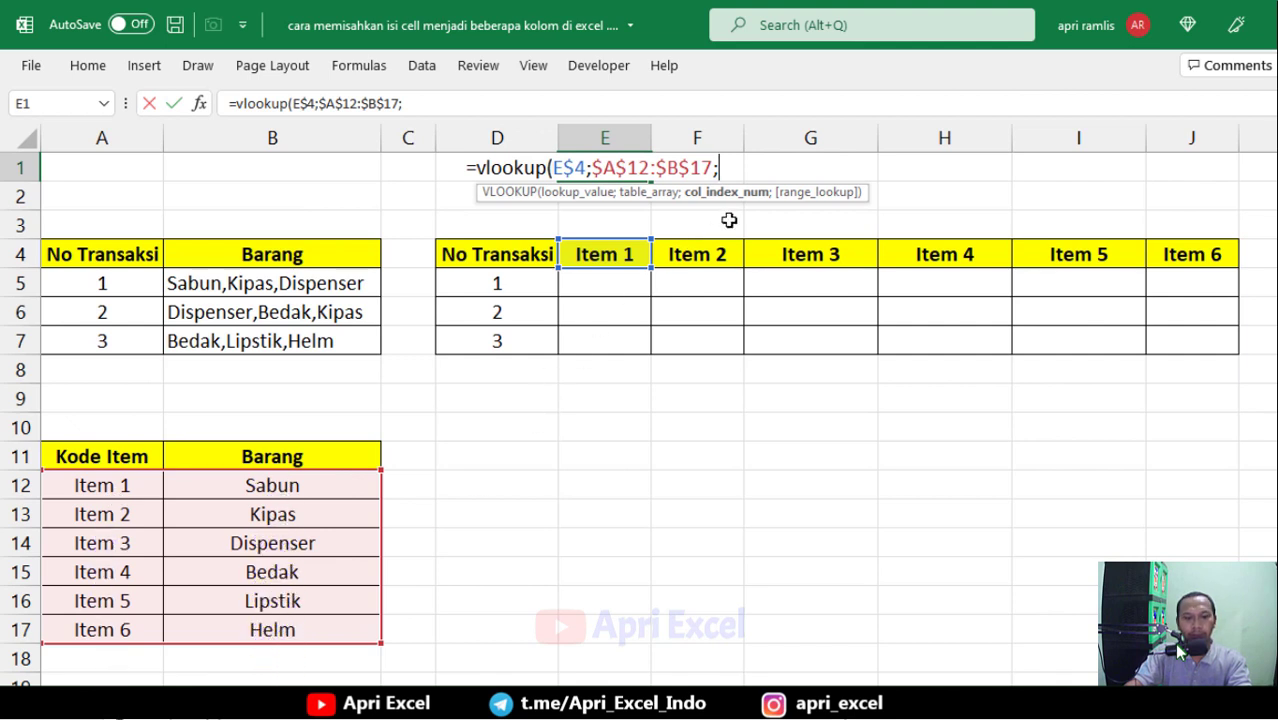
pyautogui.write('2;')
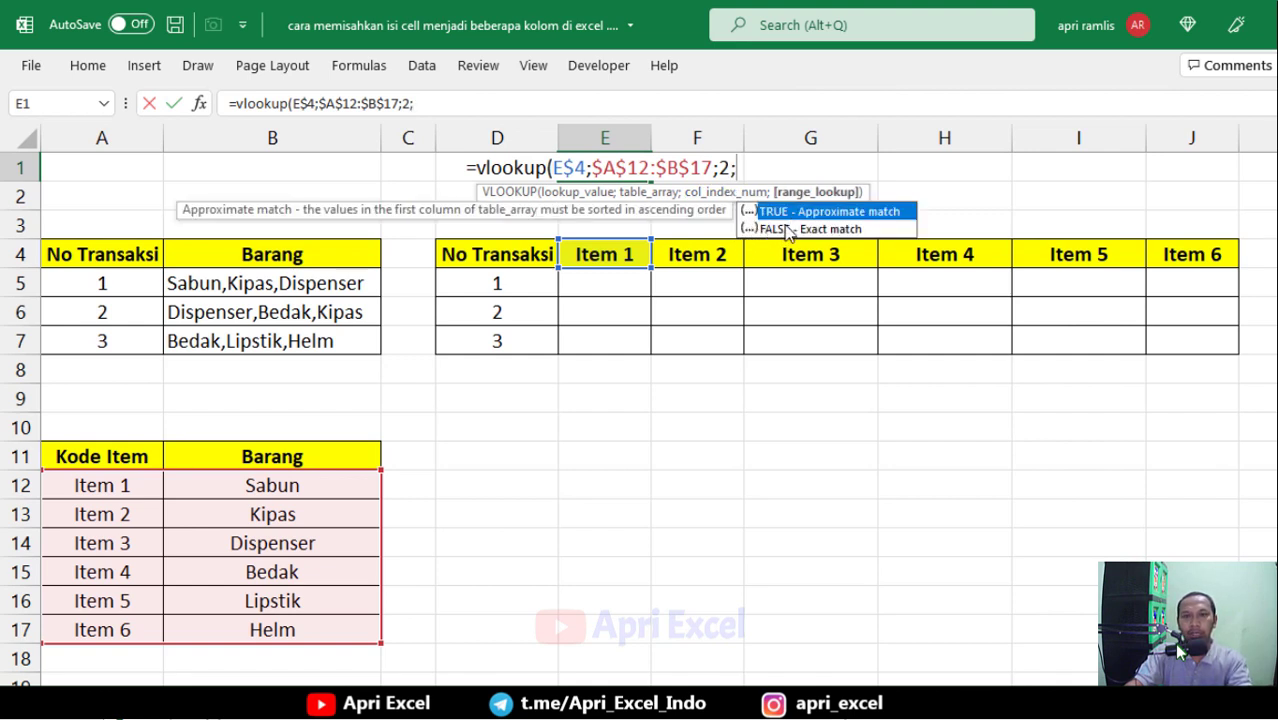
pyautogui.click(785, 229)
pyautogui.click(744, 167)
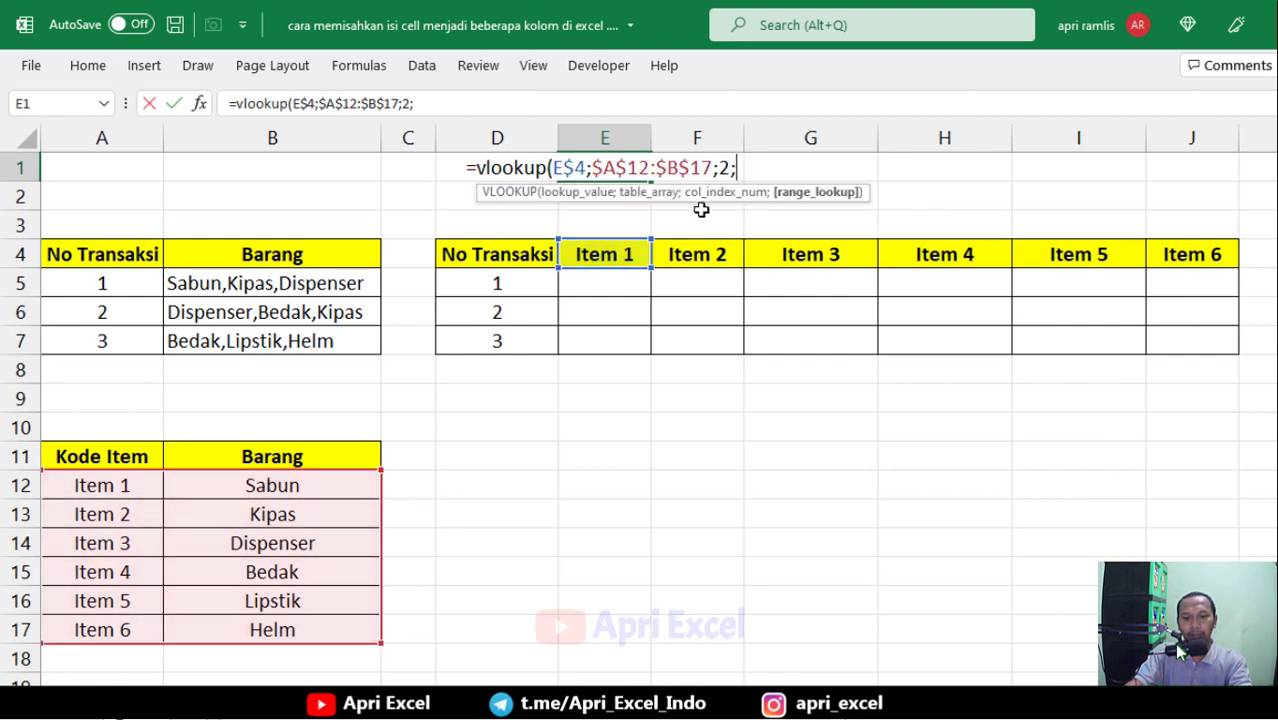
pyautogui.write('0)')
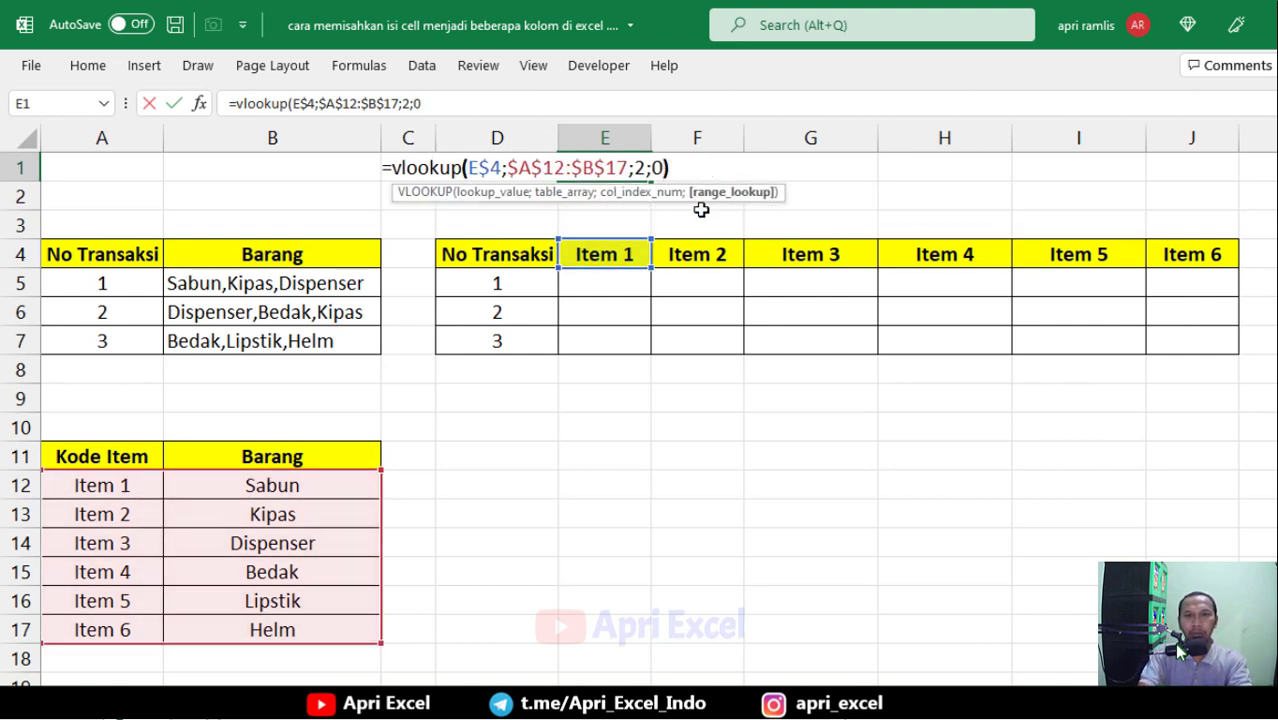
pyautogui.press('Return')
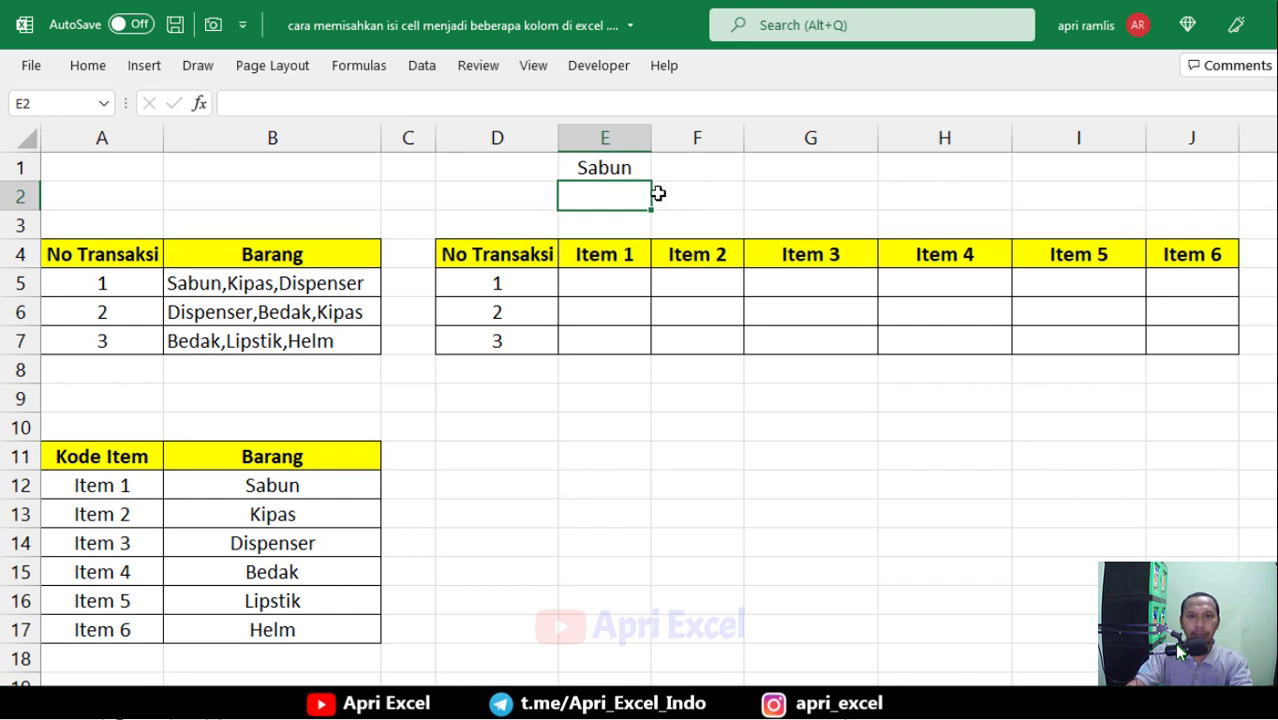
# Fill the VLOOKUP formula from E1 across to J1 and check the copied cells
pyautogui.click(632, 168)
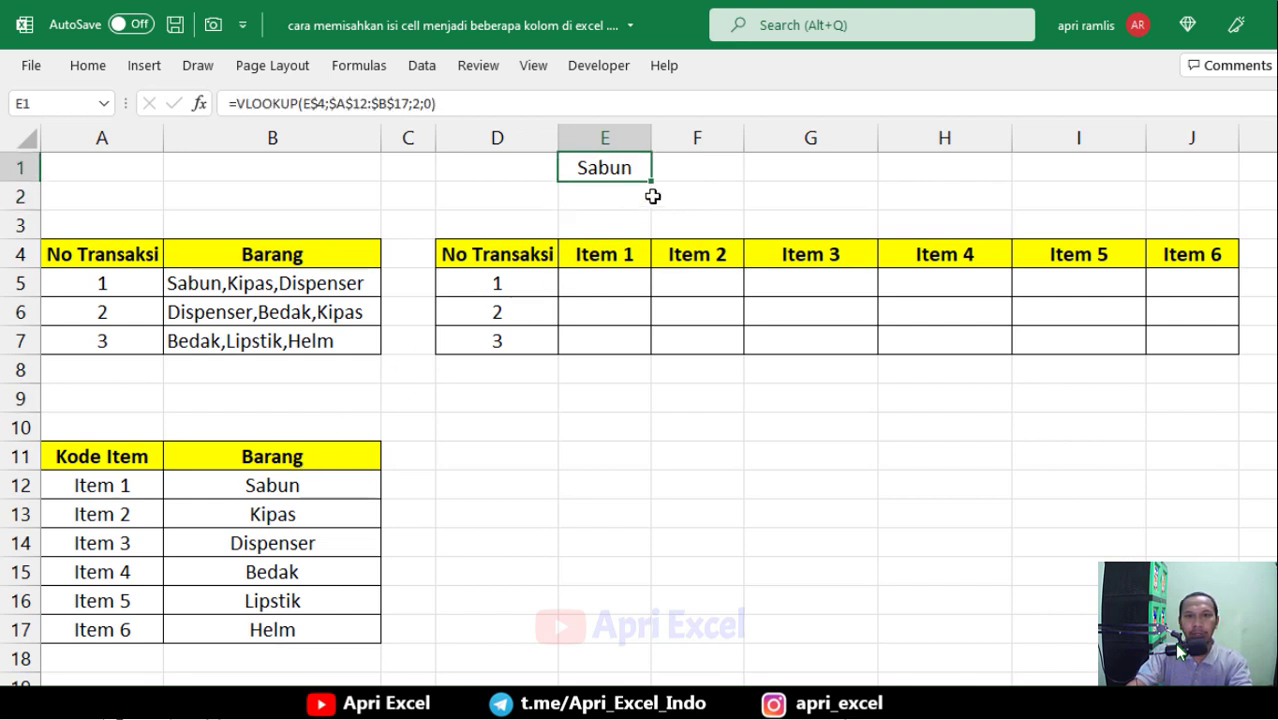
pyautogui.moveTo(651, 183); pyautogui.dragTo(1210, 238)
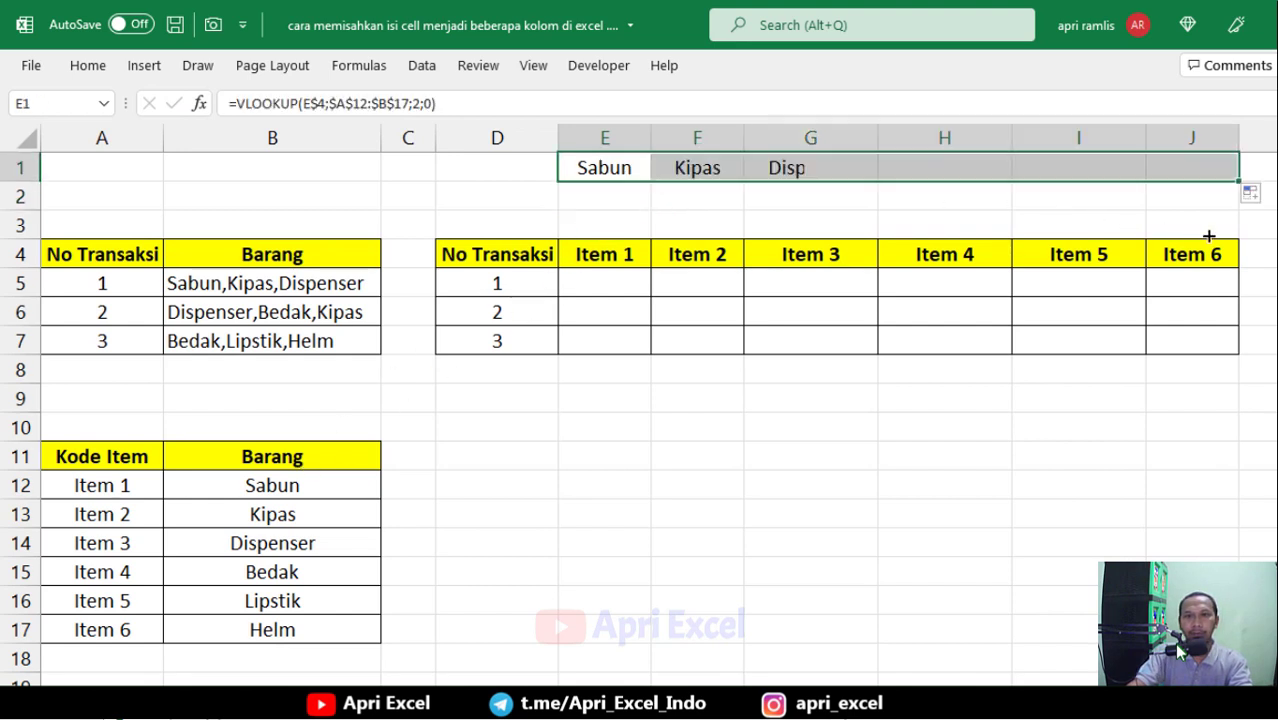
pyautogui.click(705, 168)
pyautogui.click(800, 172)
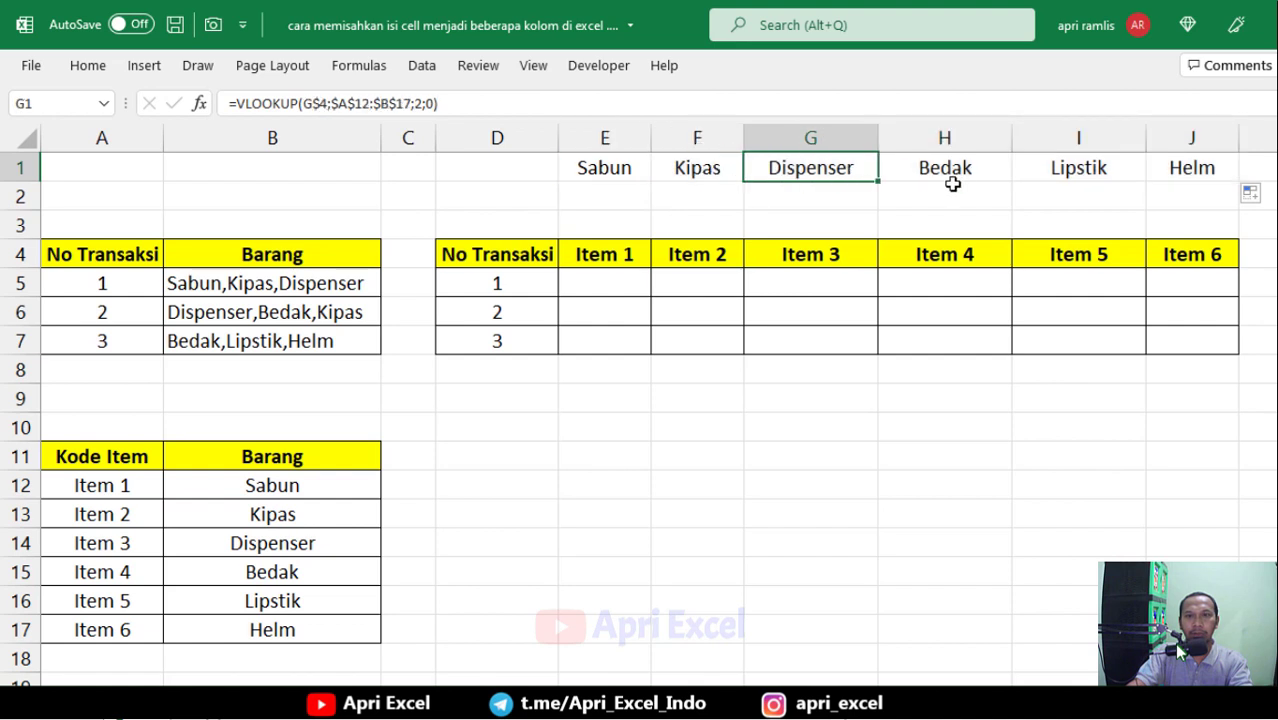
pyautogui.click(950, 176)
pyautogui.click(1060, 174)
pyautogui.click(1207, 170)
pyautogui.click(585, 172)
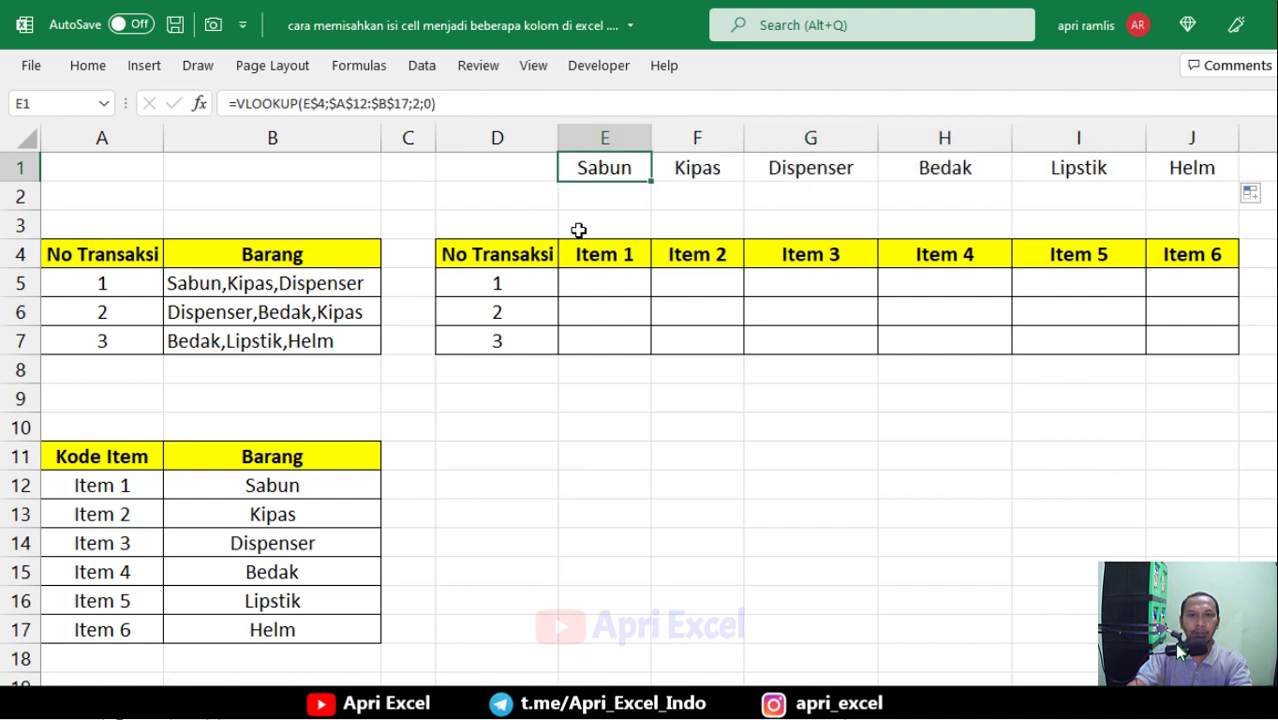
# Begin a SEARCH formula in E5 with the item name in E1 as the text to find, locked by row as E$1
pyautogui.click(602, 284)
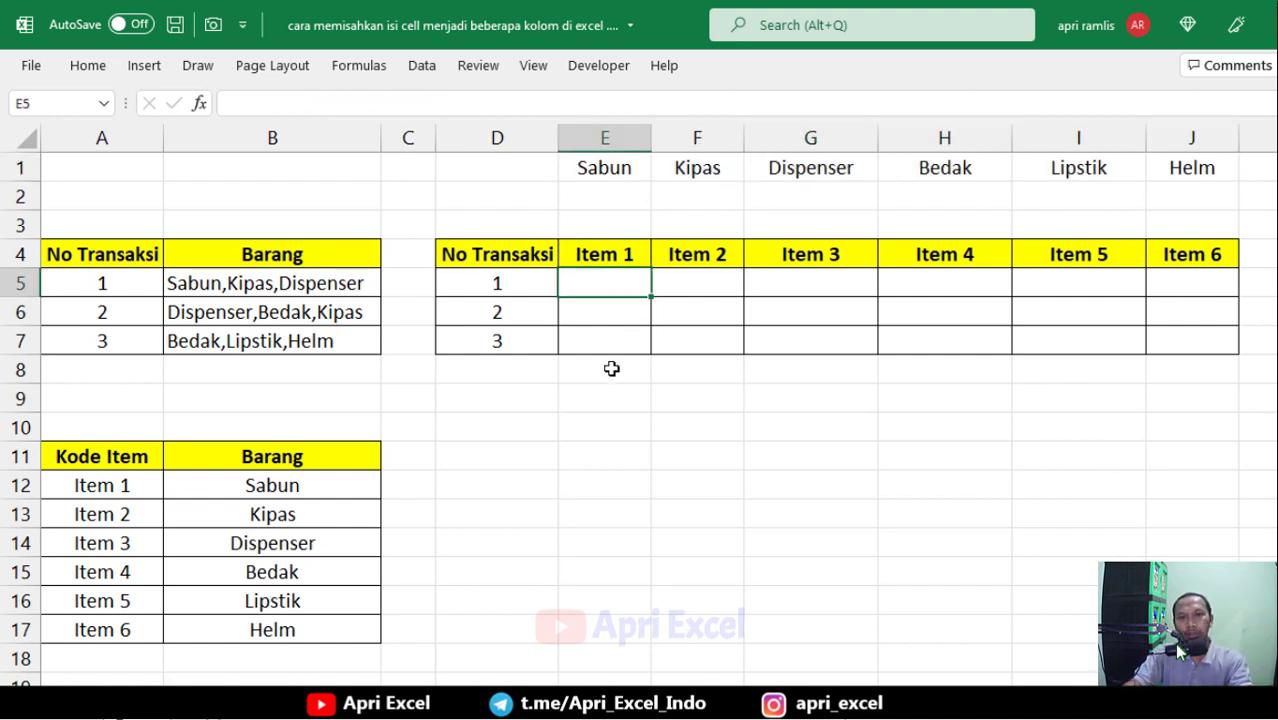
pyautogui.click(605, 170)
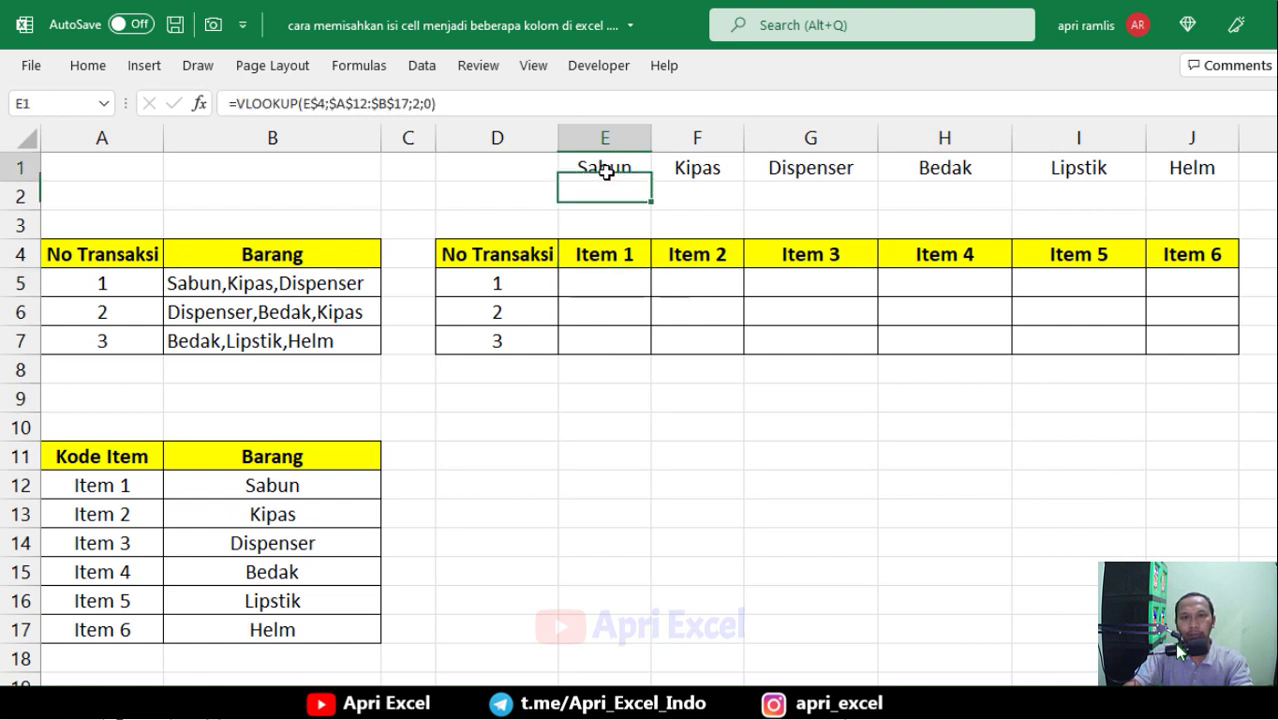
pyautogui.click(612, 278)
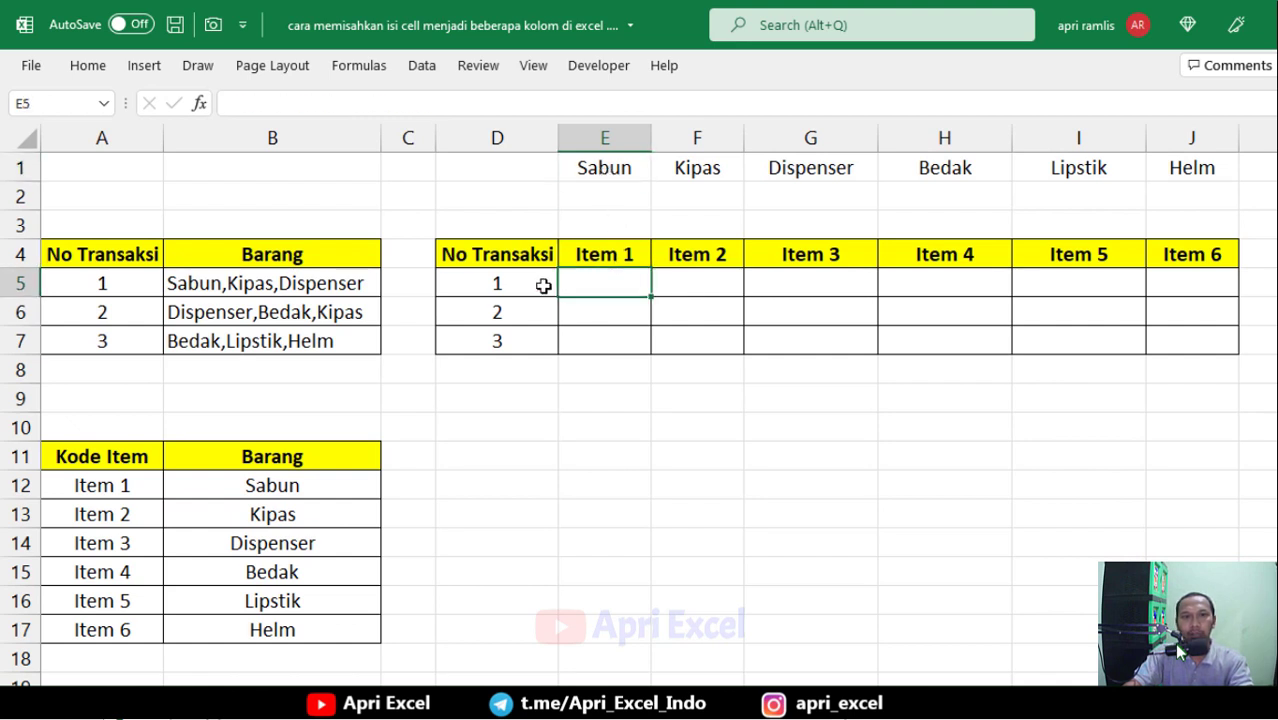
pyautogui.click(264, 284)
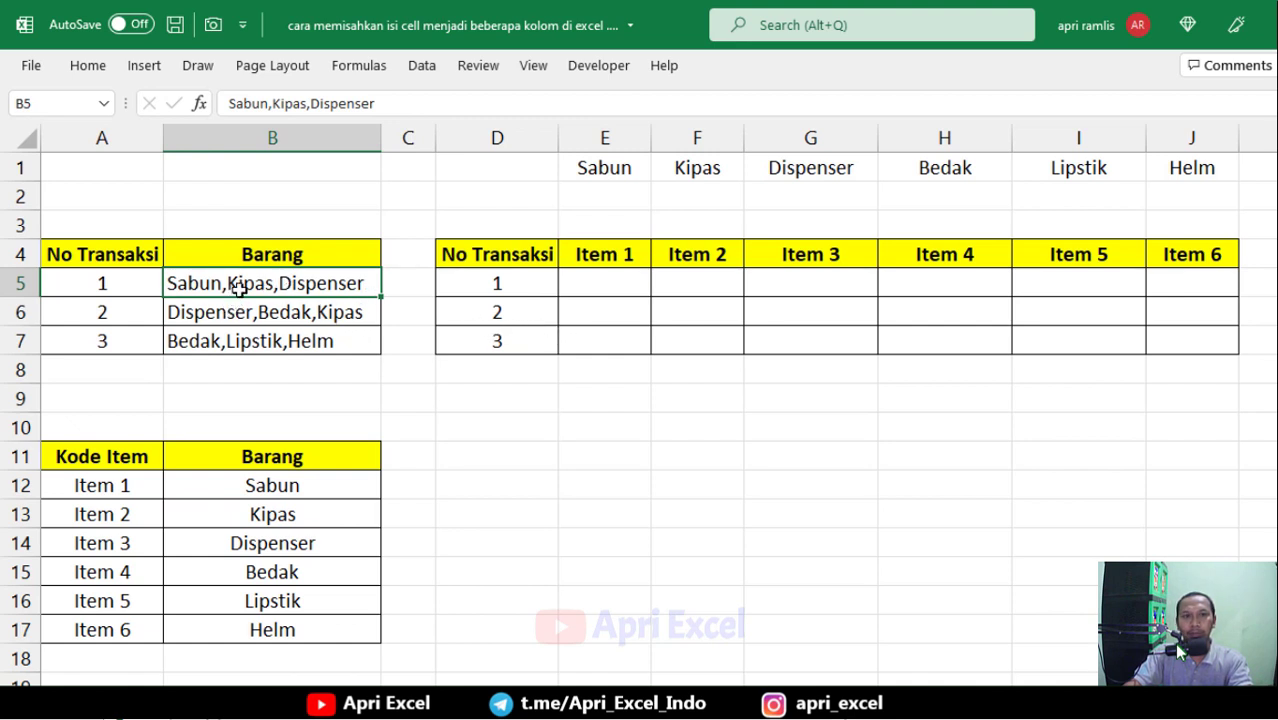
pyautogui.click(577, 281)
pyautogui.write('=se')
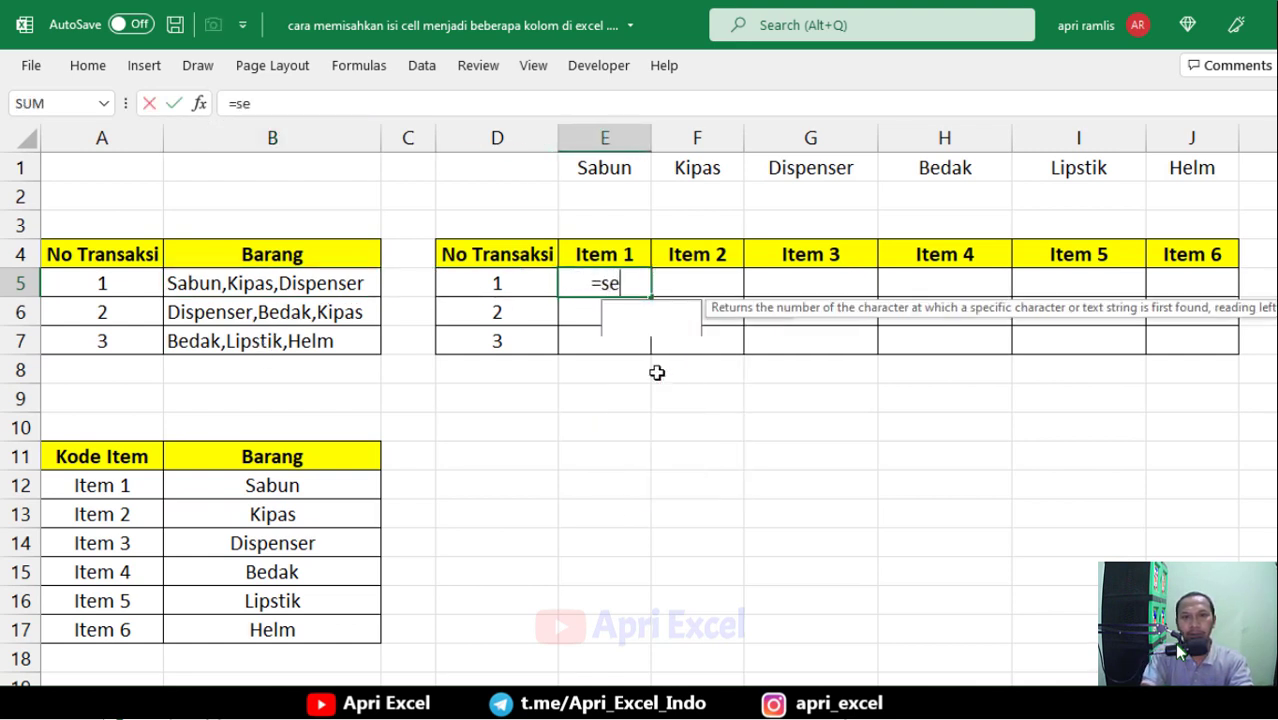
pyautogui.write('arch(')
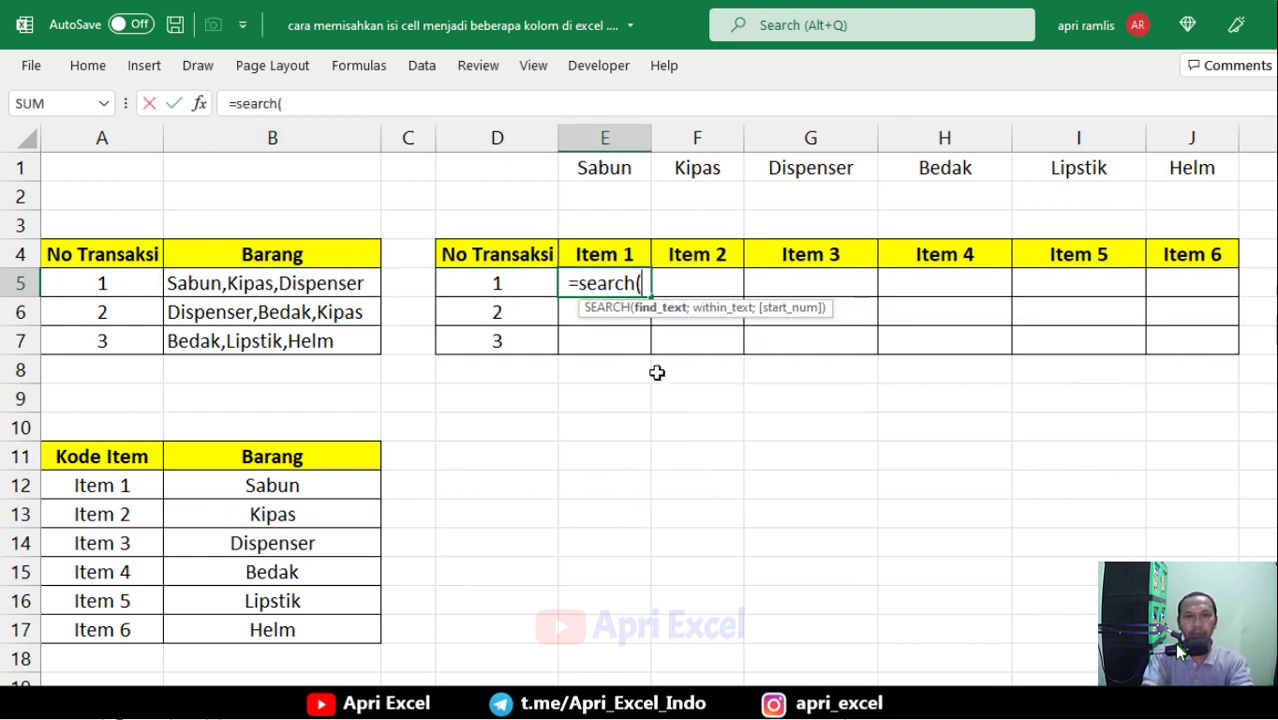
pyautogui.click(614, 168)
pyautogui.press('F4')
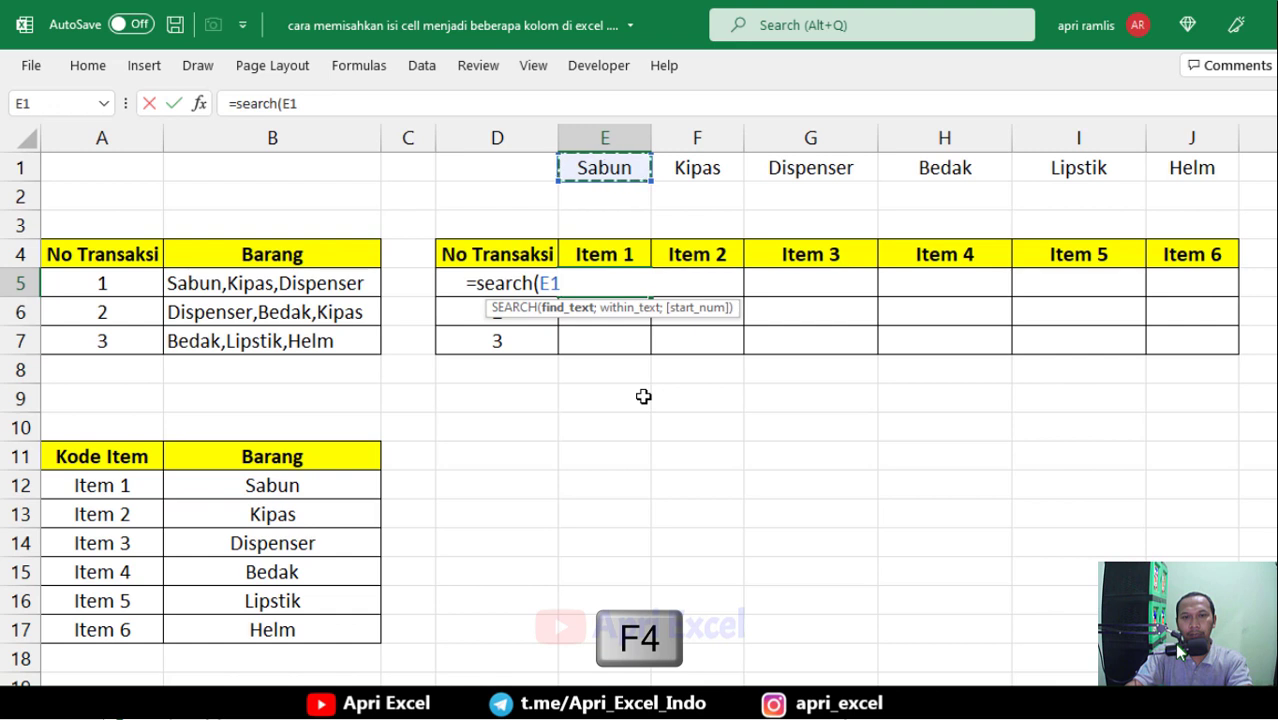
pyautogui.press('F4')
pyautogui.press('F4')
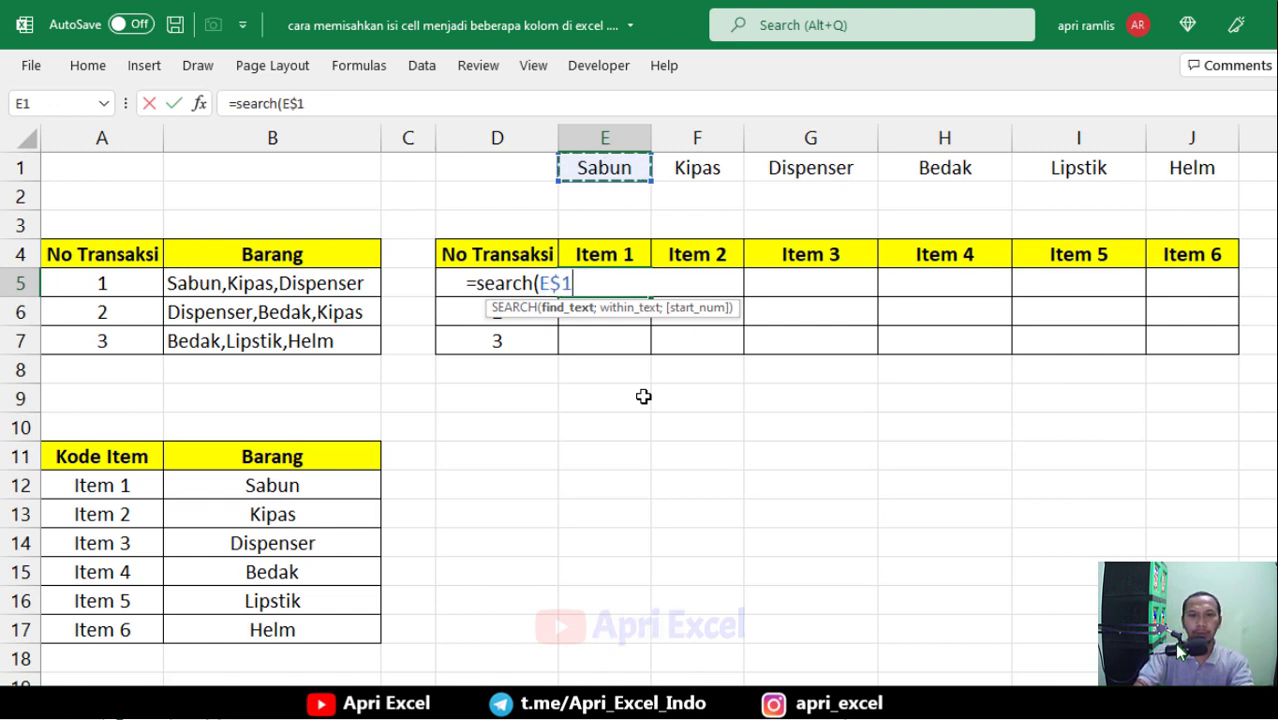
pyautogui.write(';')
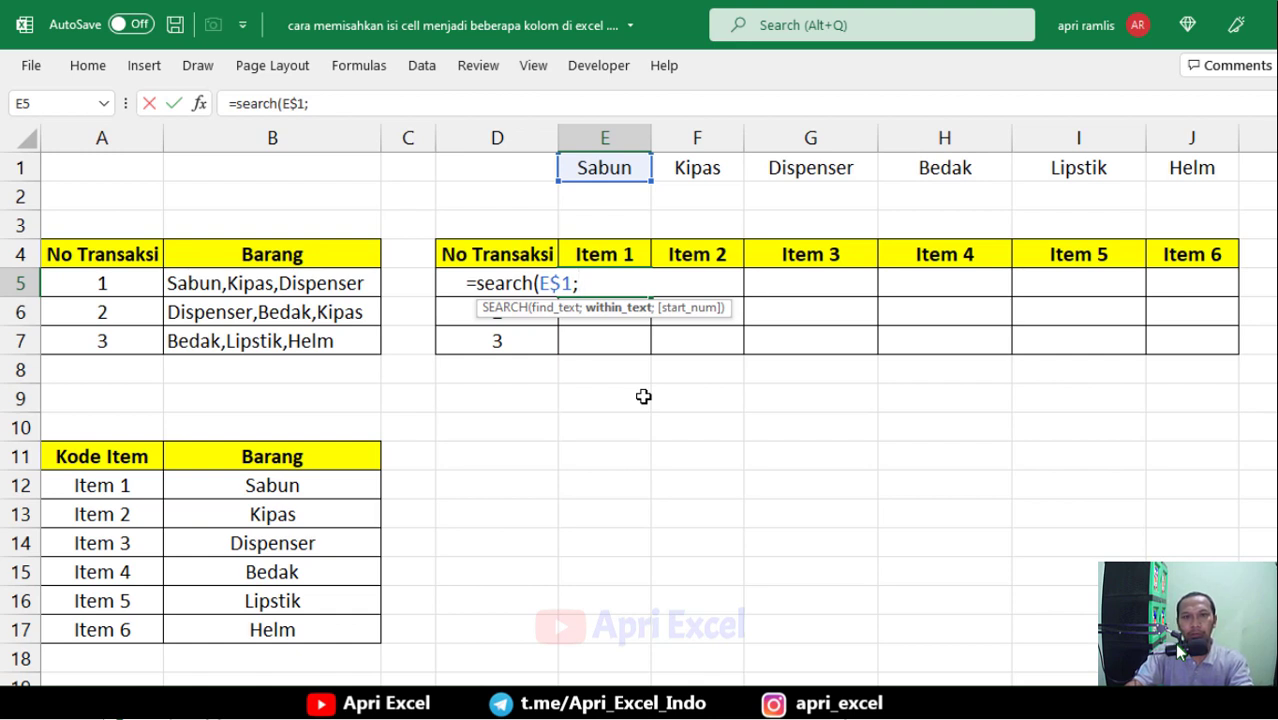
# Complete the SEARCH formula in E5 with the item list in B5 as the text to search, locked by column as $B5
pyautogui.click(251, 284)
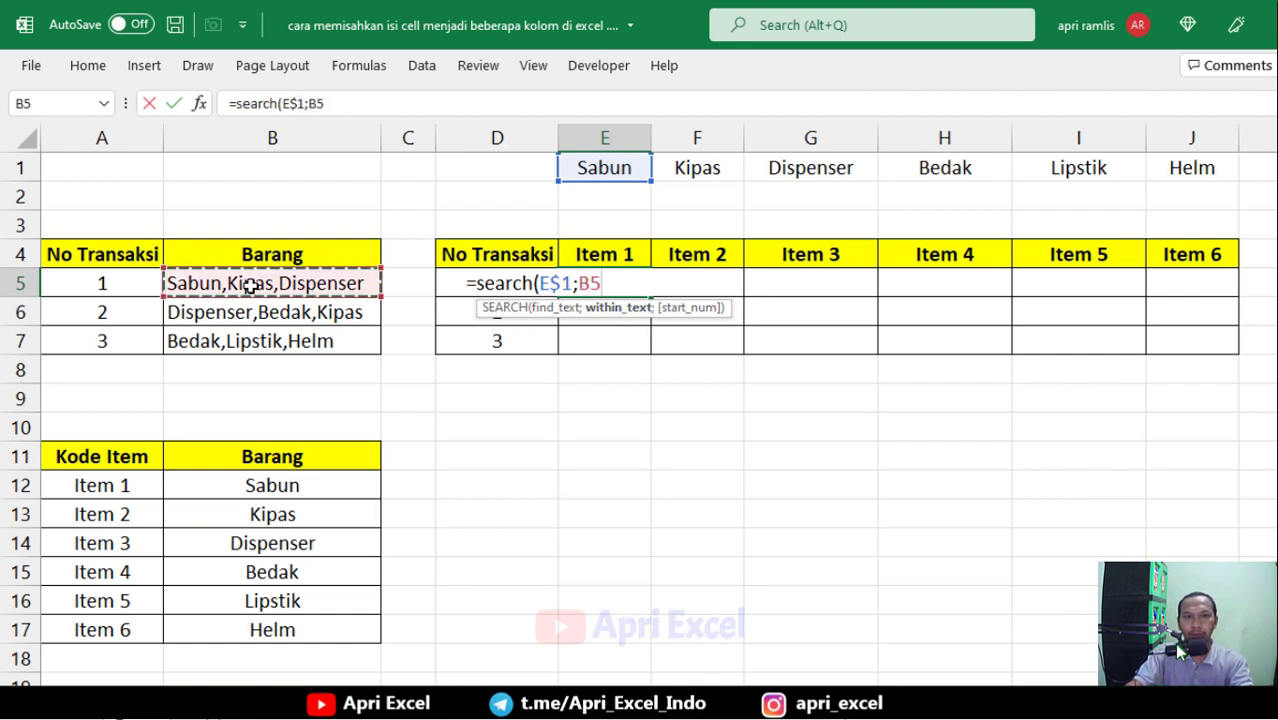
pyautogui.press('F4')
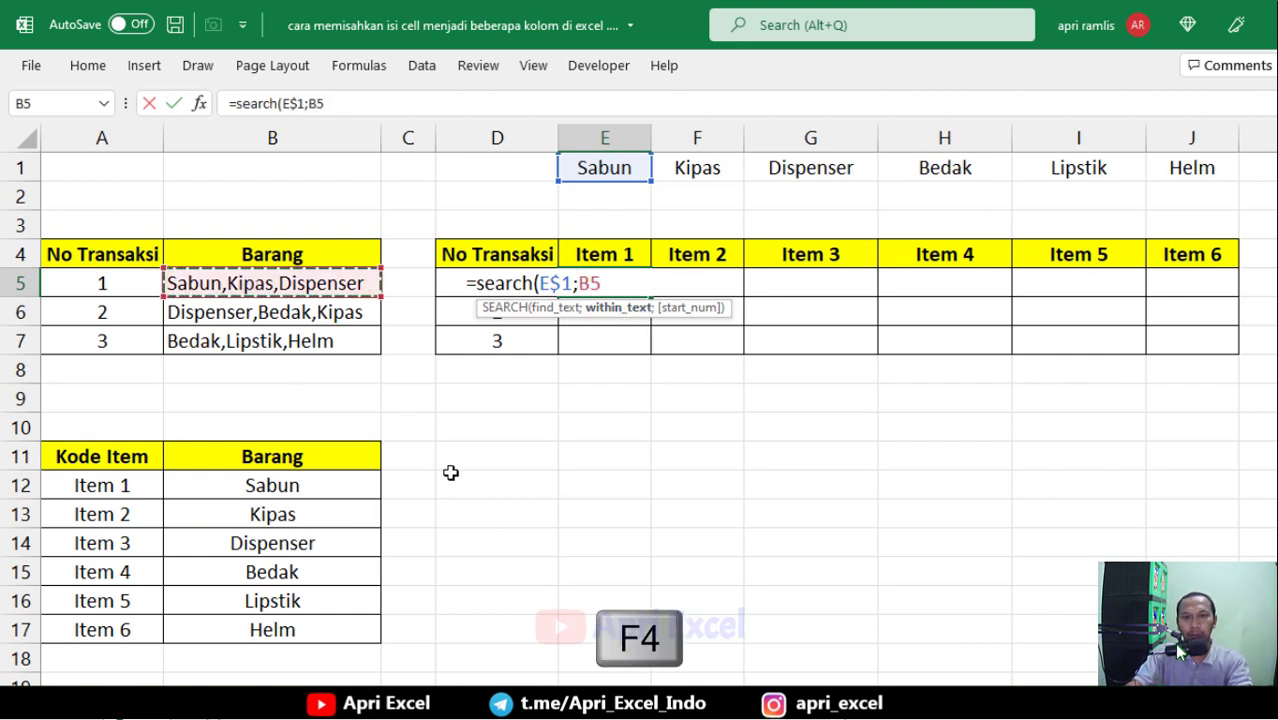
pyautogui.press('F4')
pyautogui.press('F4')
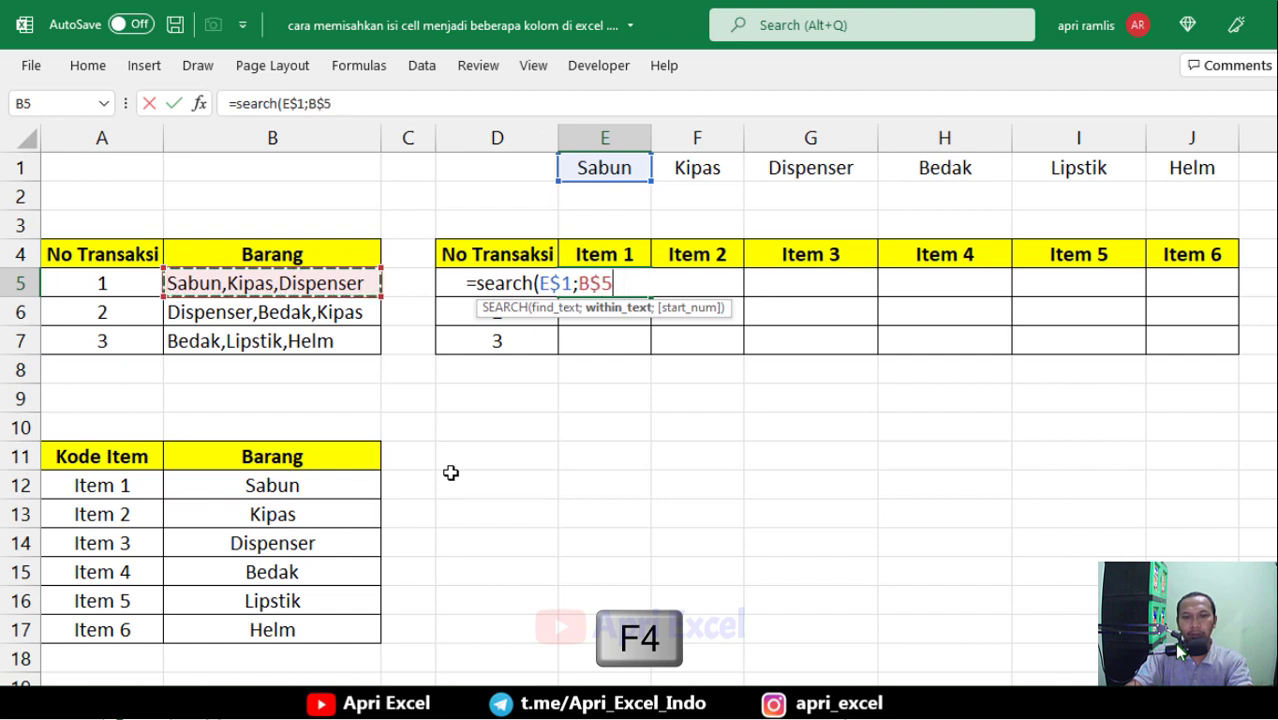
pyautogui.press('F4')
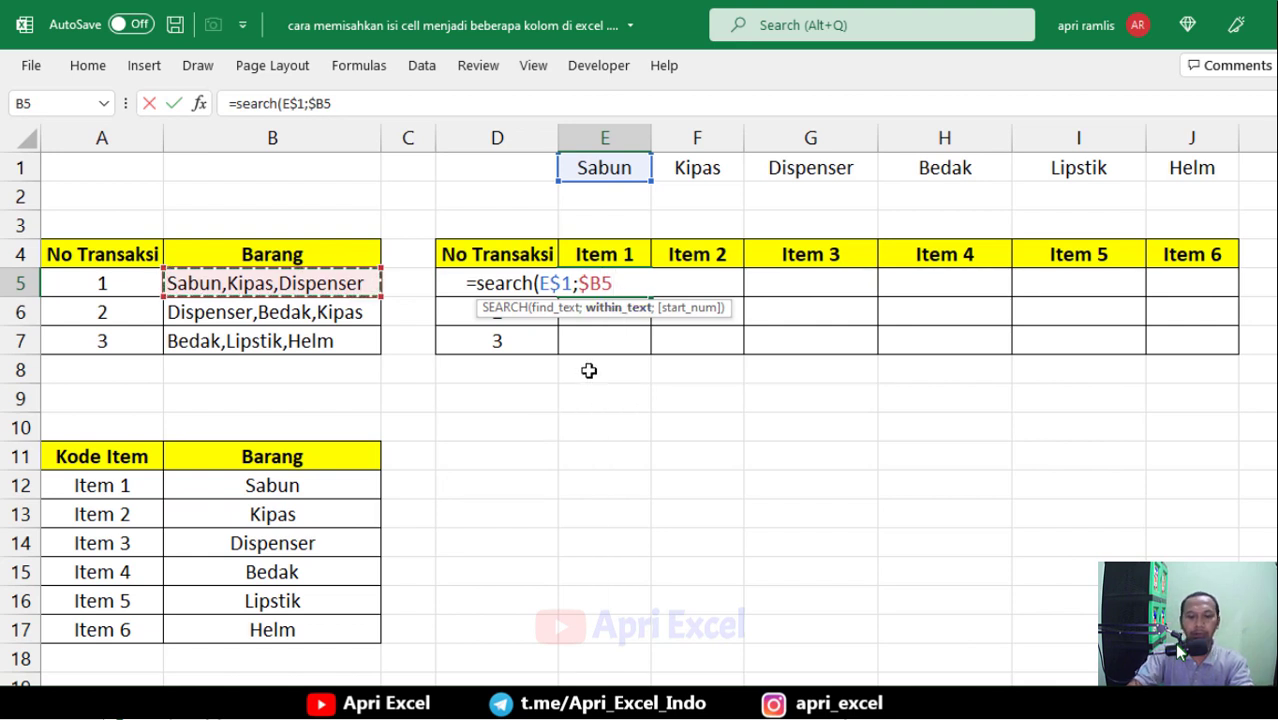
pyautogui.write(')')
pyautogui.press('Return')
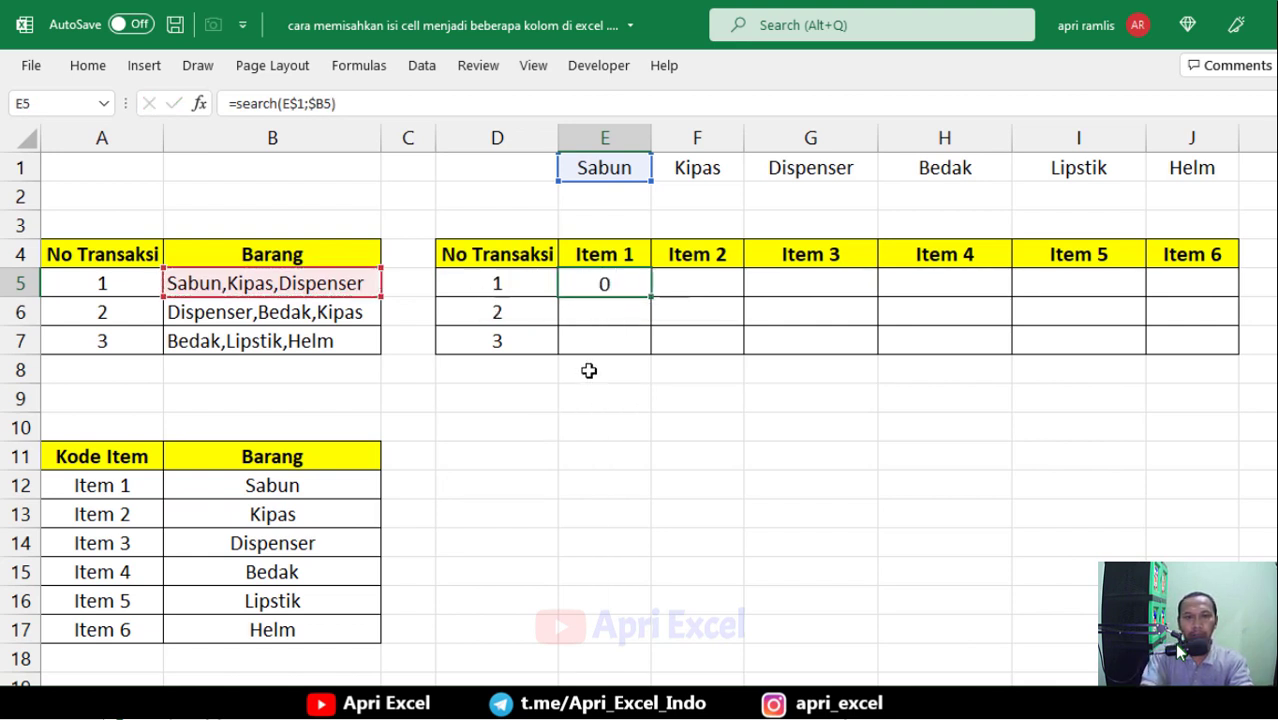
# Check the item names in row 1 against the Barang lists, and fill the SEARCH formula from E5 through J7
pyautogui.click(607, 286)
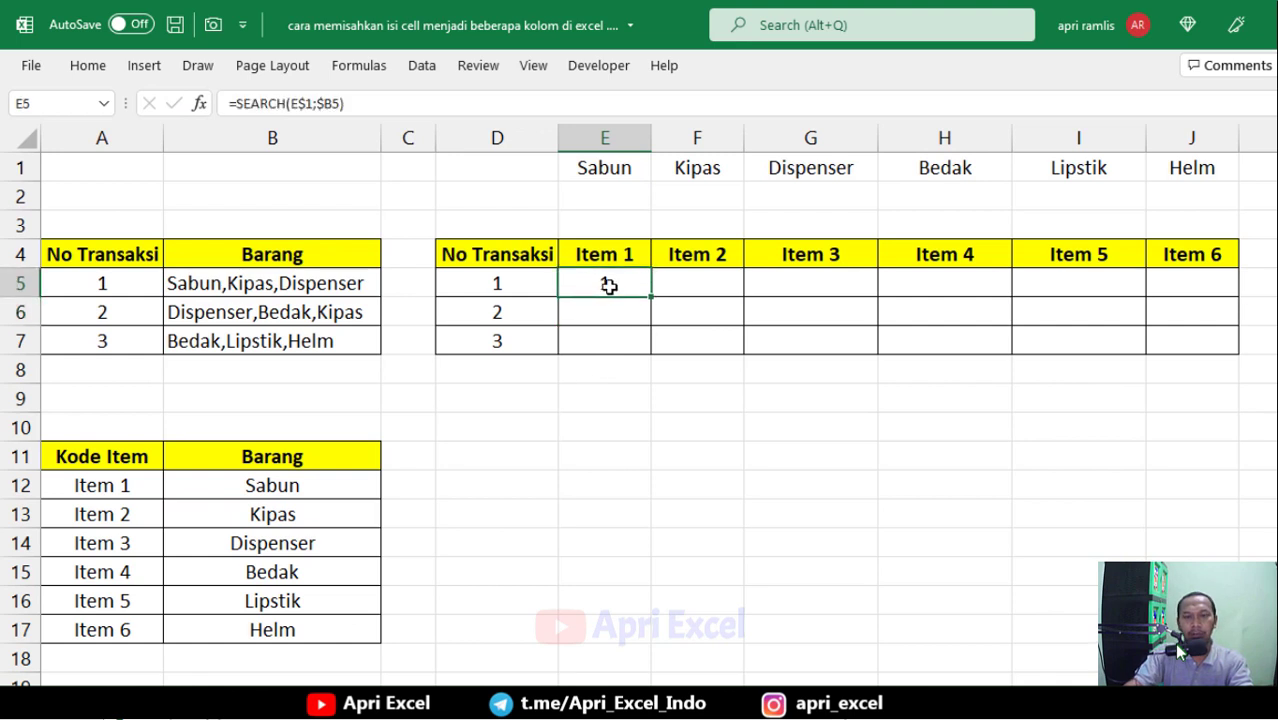
pyautogui.click(619, 170)
pyautogui.click(833, 168)
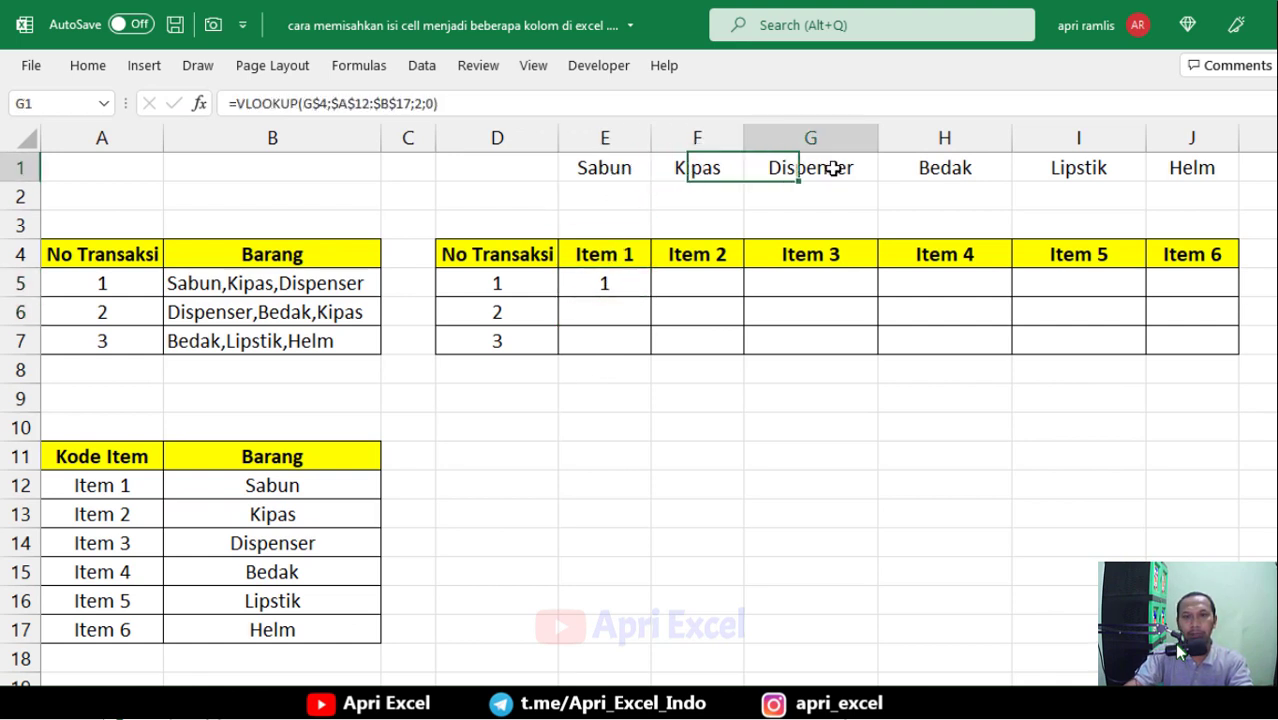
pyautogui.click(990, 170)
pyautogui.click(1060, 167)
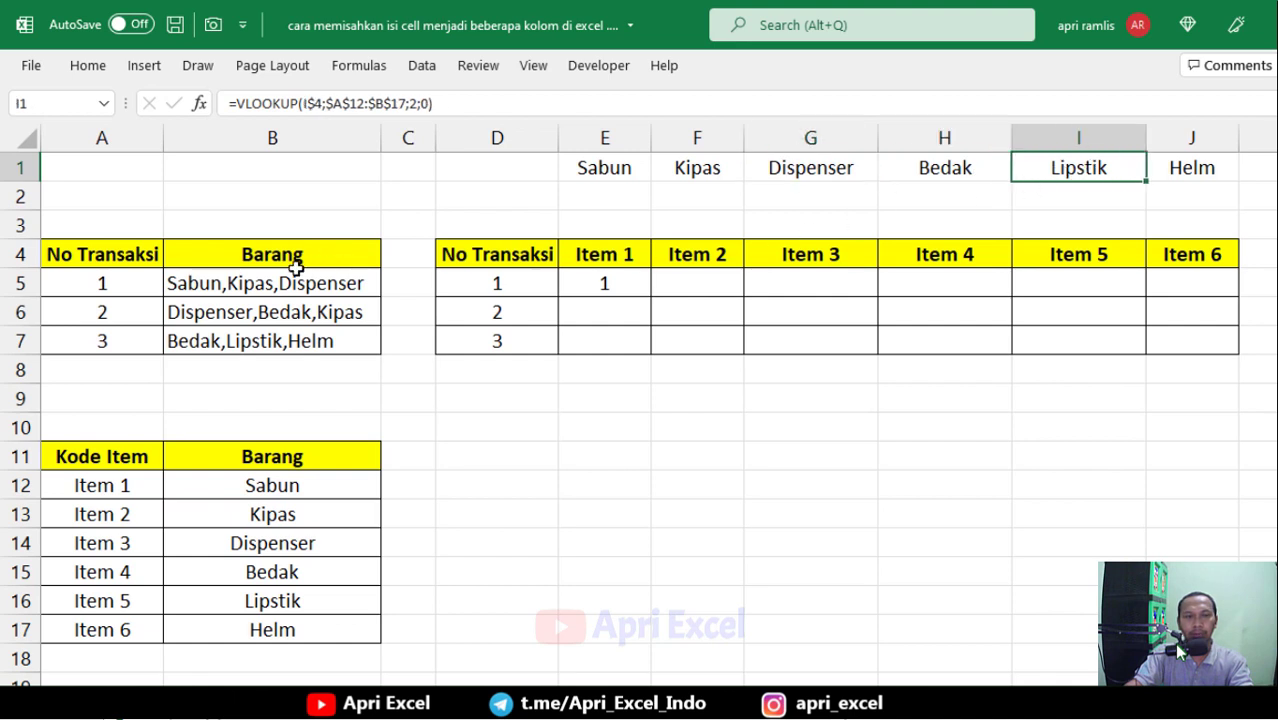
pyautogui.moveTo(294, 283); pyautogui.dragTo(362, 342)
pyautogui.click(613, 289)
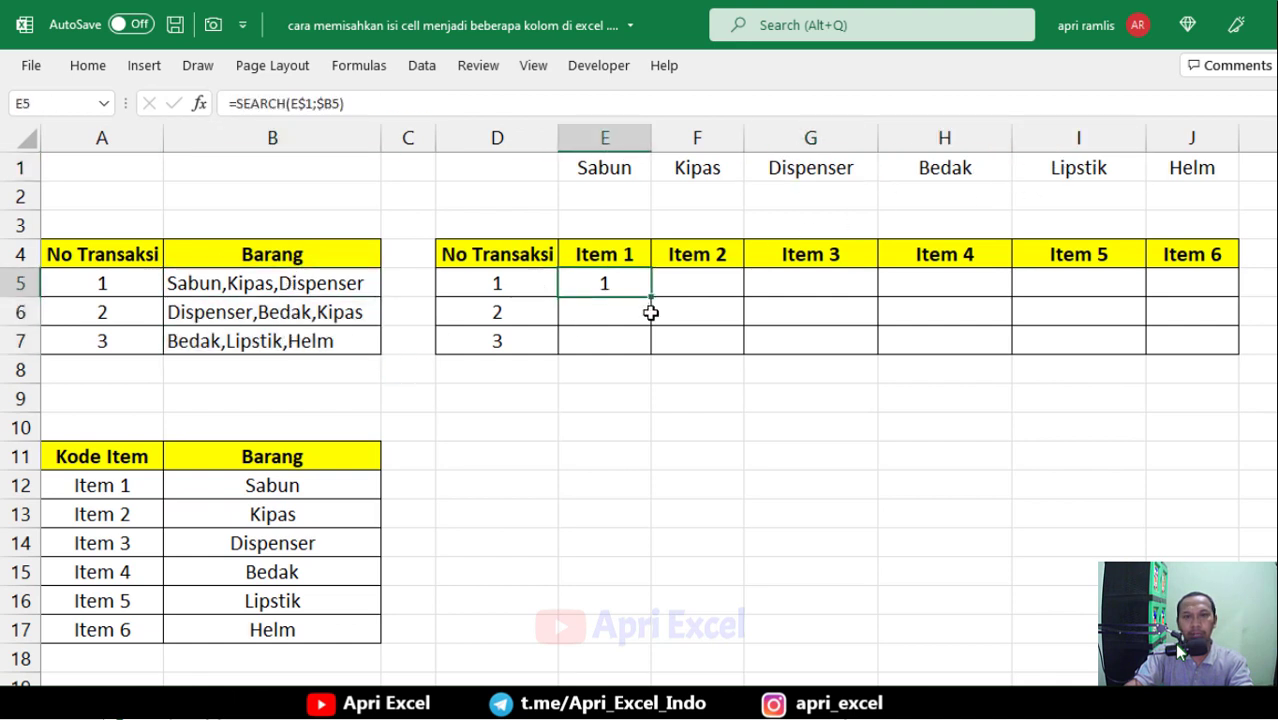
pyautogui.moveTo(664, 301); pyautogui.dragTo(1221, 362)
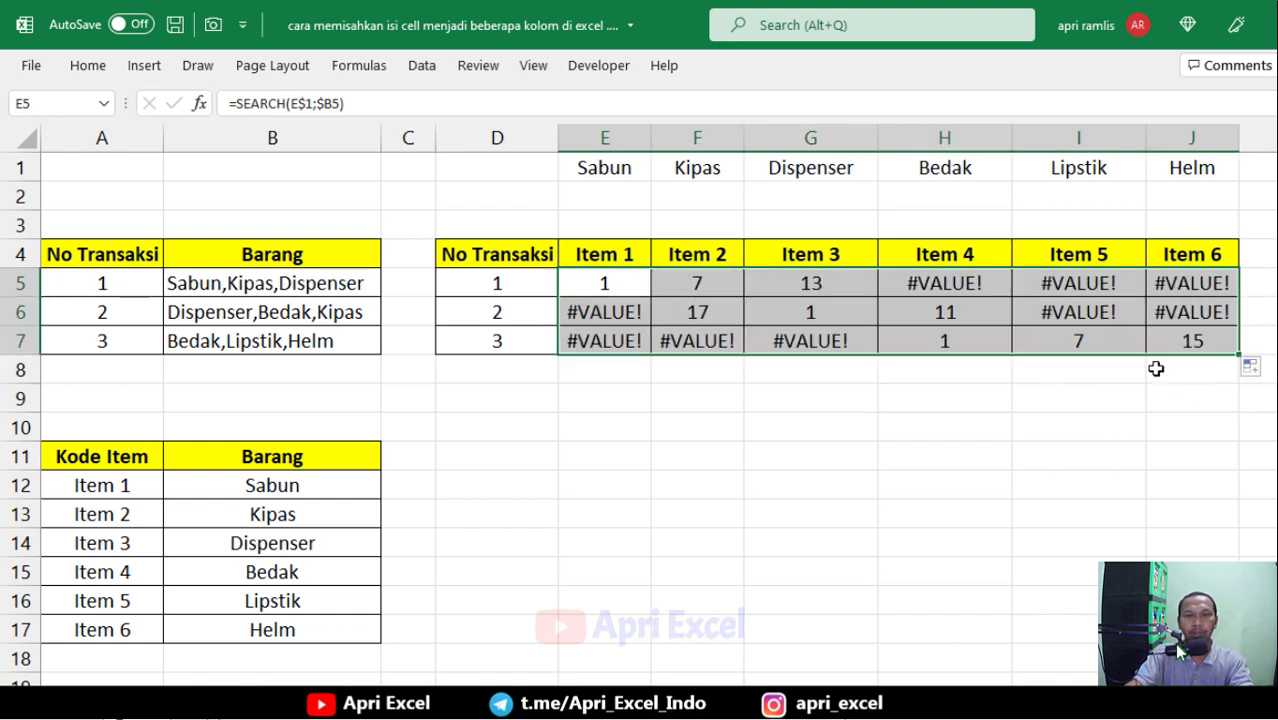
# Examine the SEARCH results in row 5 against the item names in row 1 and the source text in B5
pyautogui.click(948, 291)
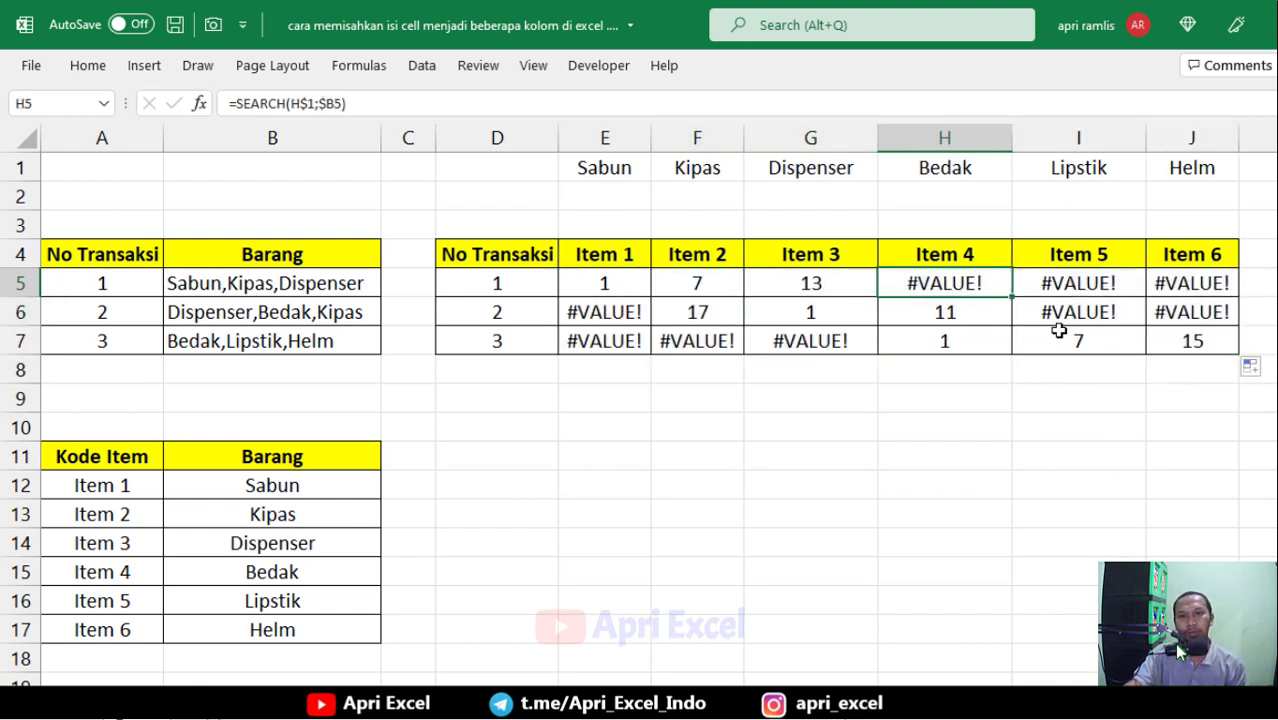
pyautogui.click(620, 285)
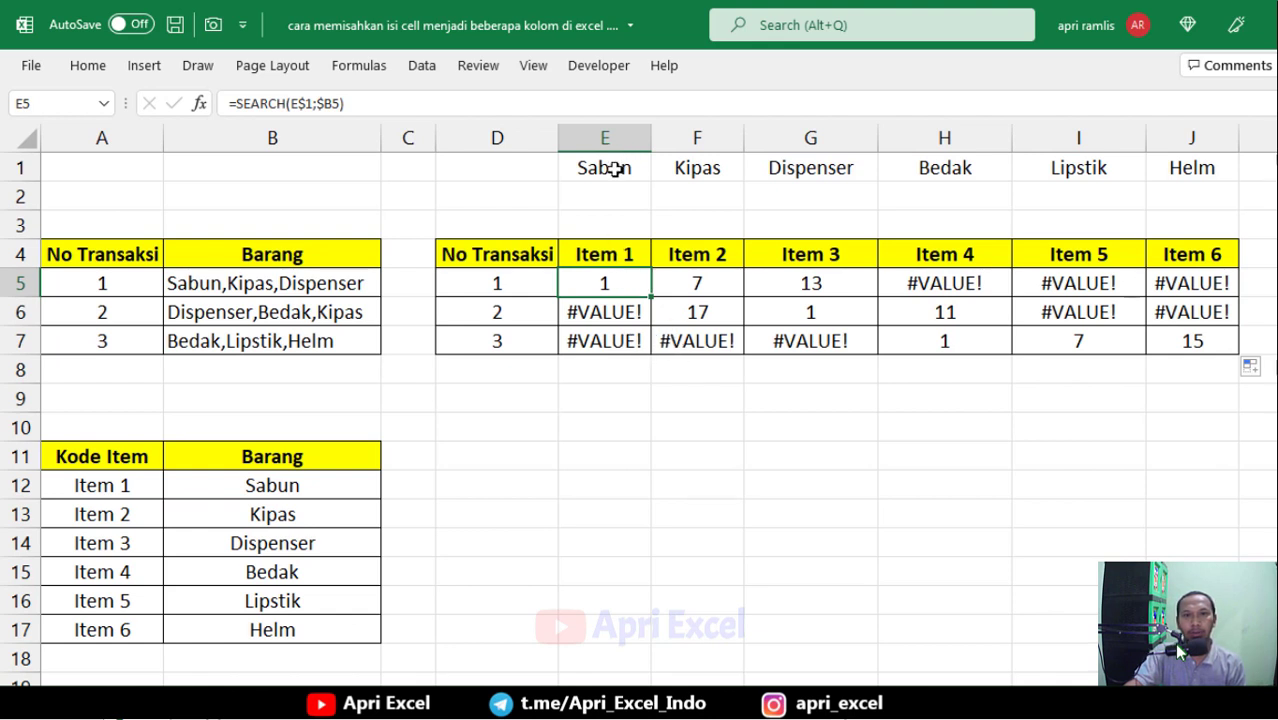
pyautogui.click(180, 282)
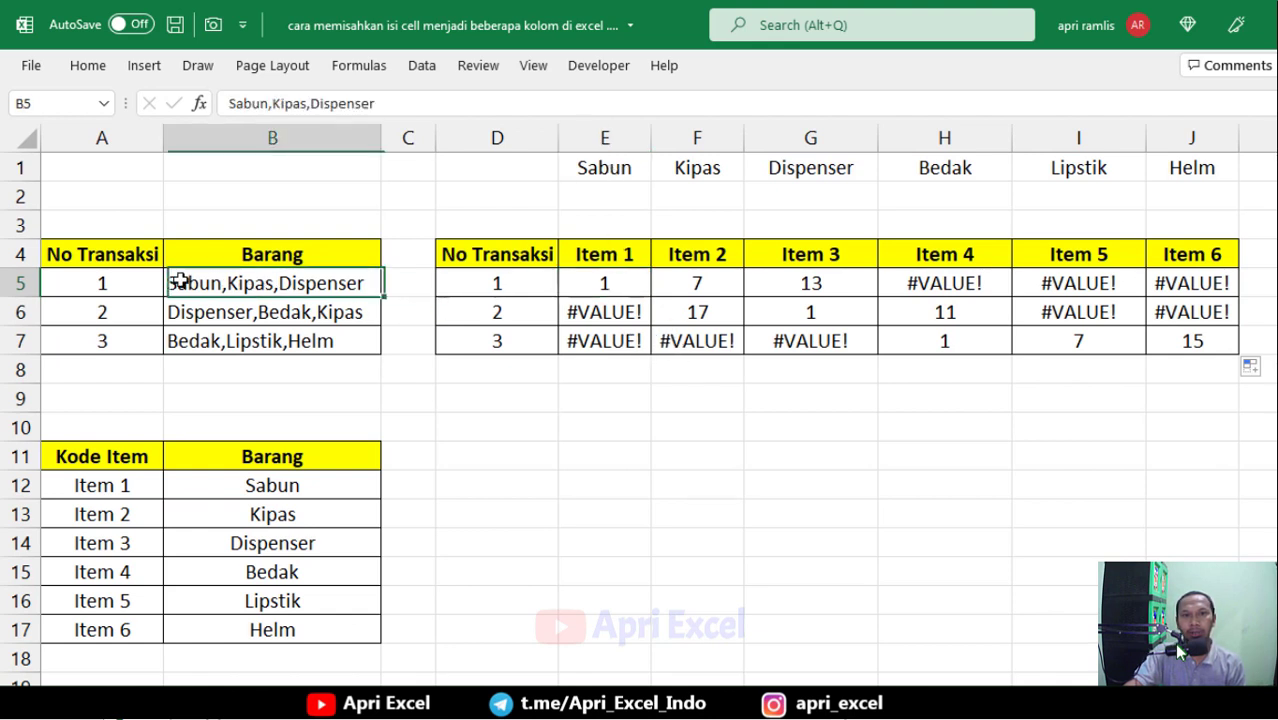
pyautogui.click(707, 281)
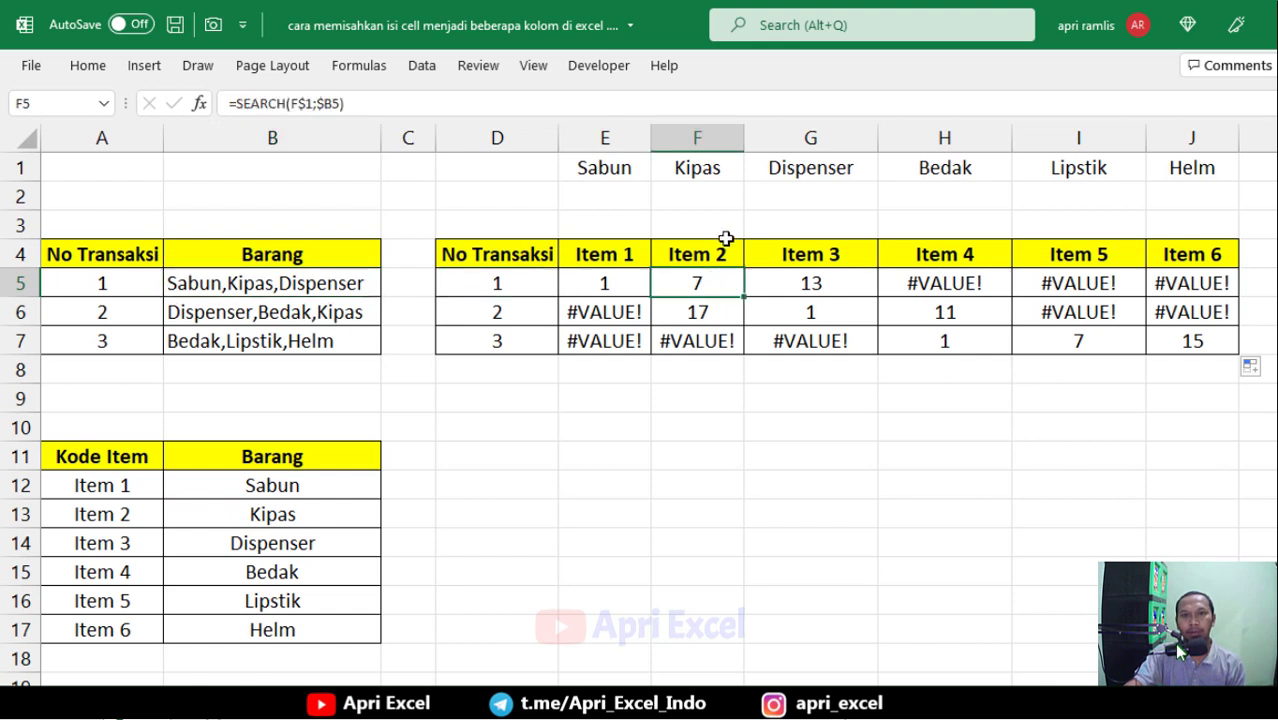
pyautogui.click(686, 168)
pyautogui.click(700, 286)
pyautogui.click(243, 286)
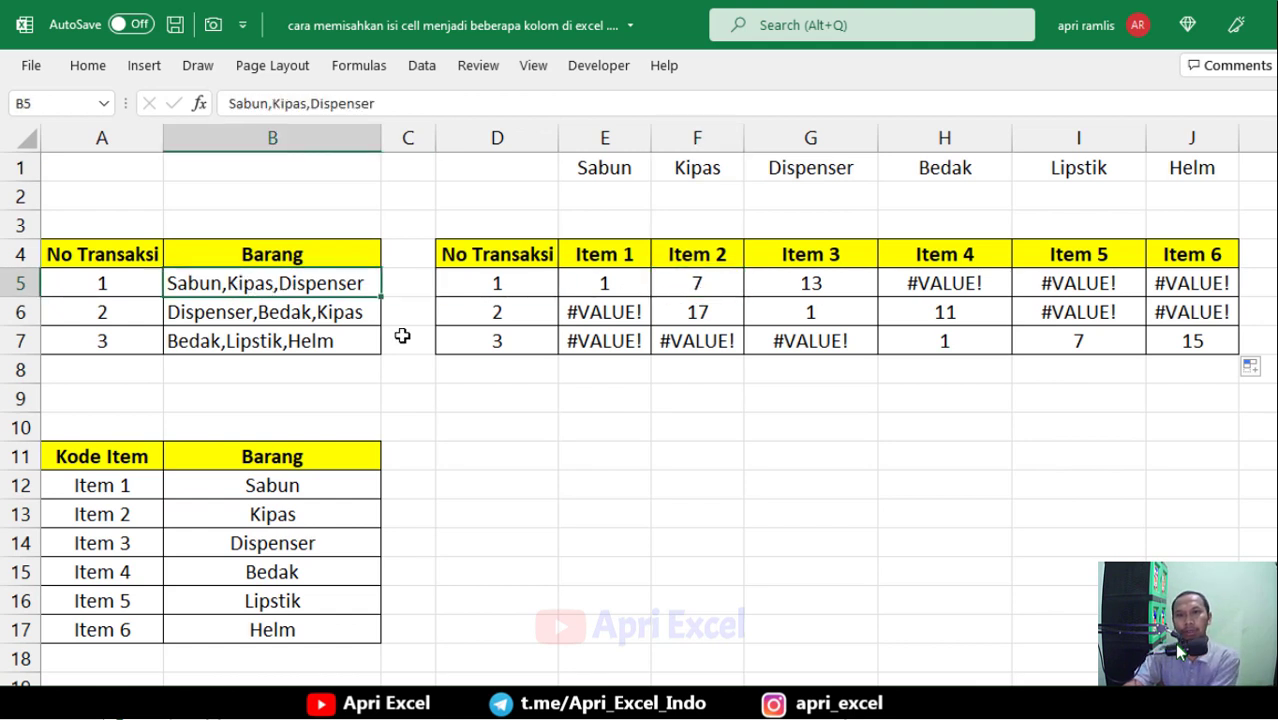
# Wrap the SEARCH formula in E5 in an IF function with the logical test that its result is >0
pyautogui.doubleClick(605, 280)
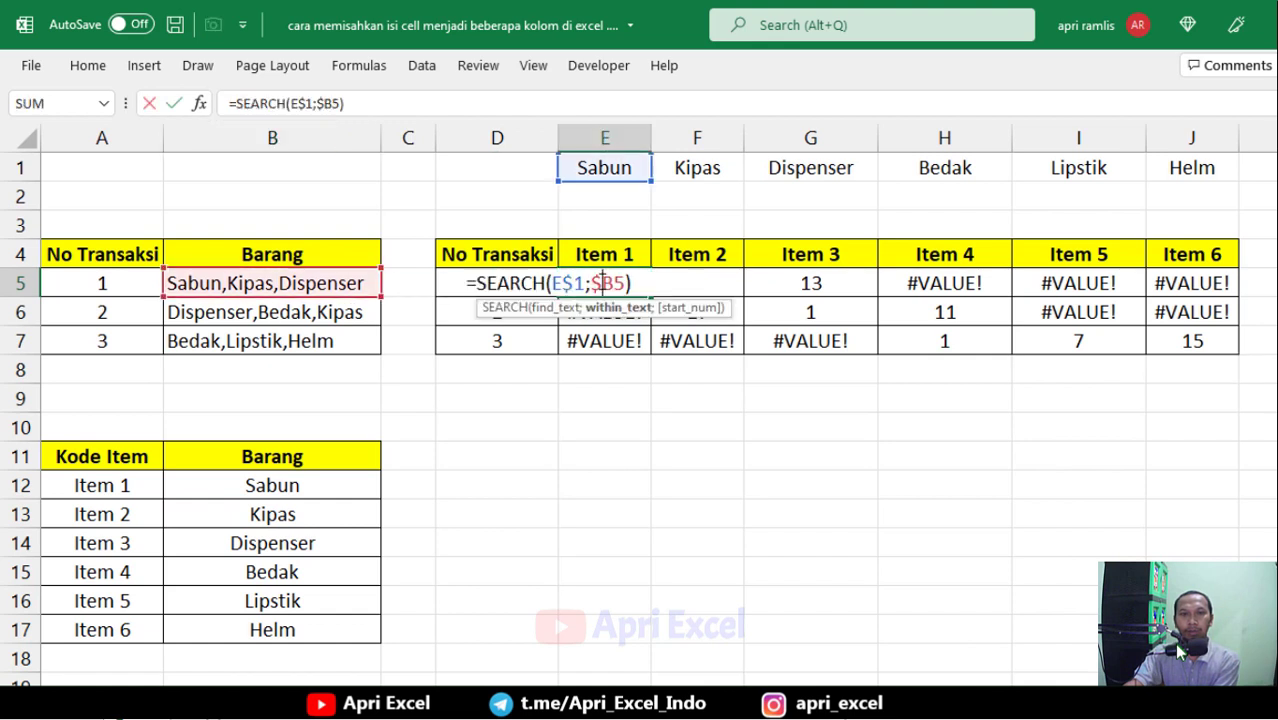
pyautogui.click(477, 283)
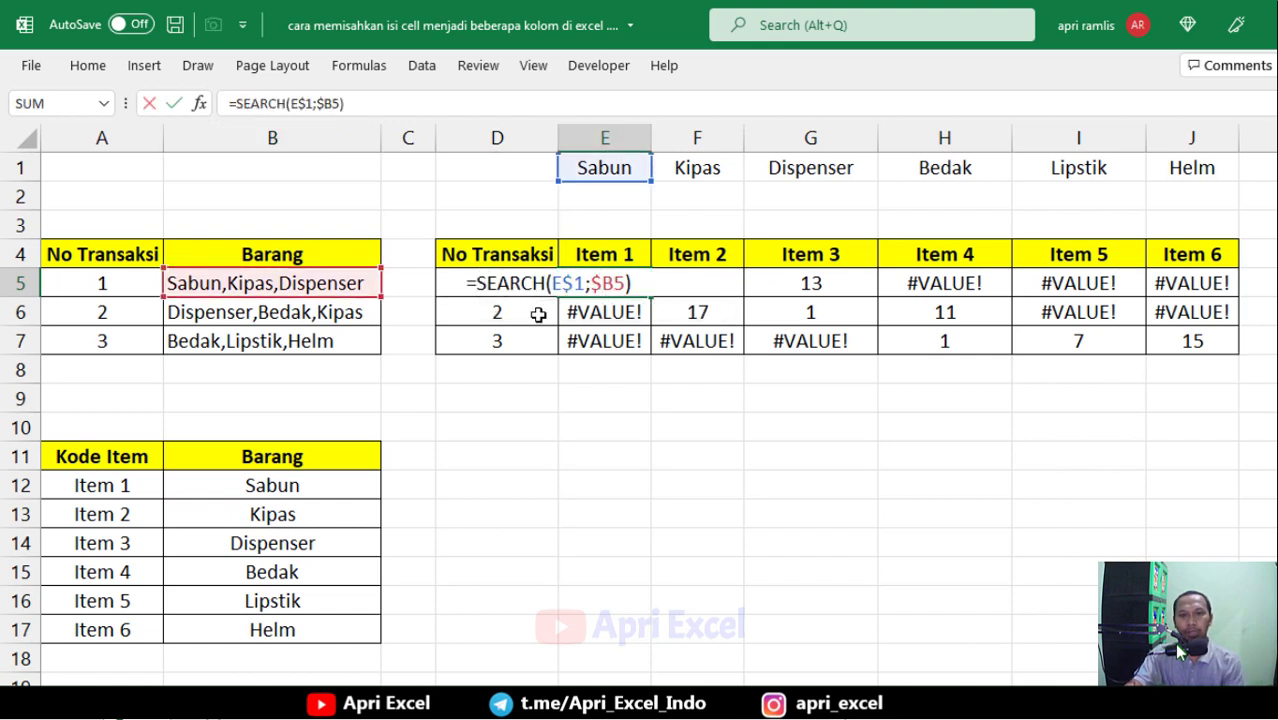
pyautogui.write('if')
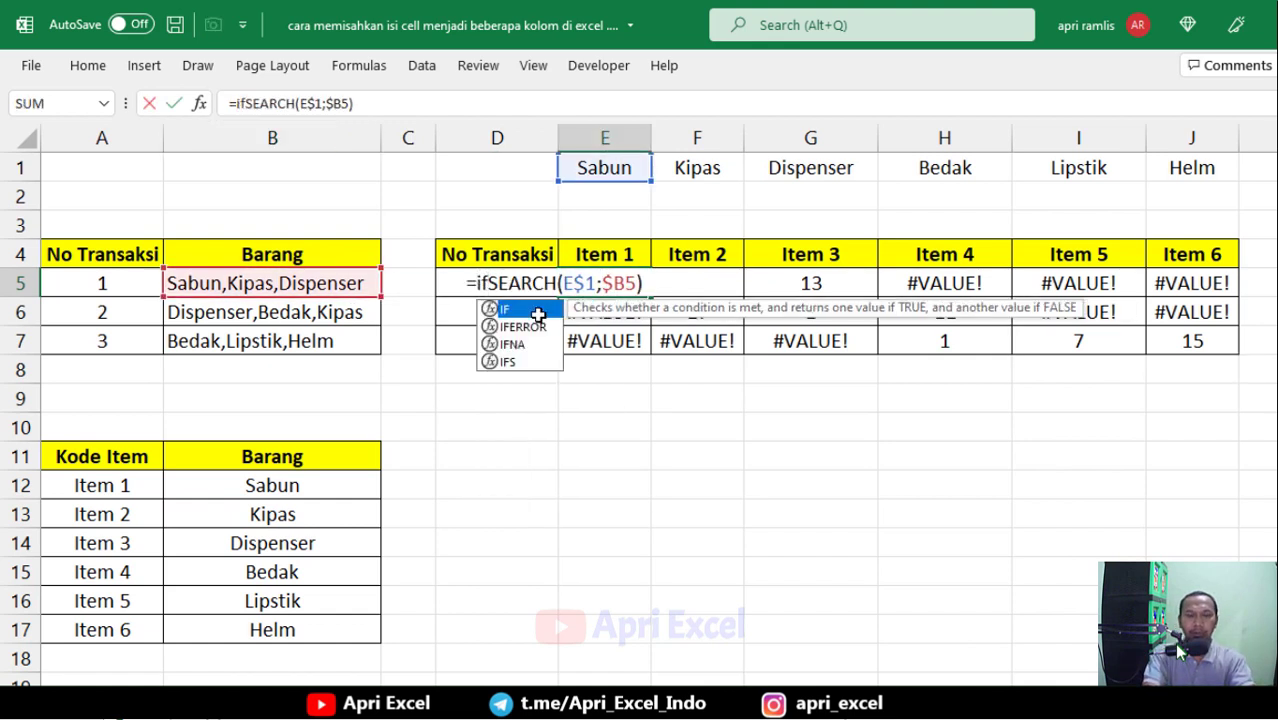
pyautogui.write('(')
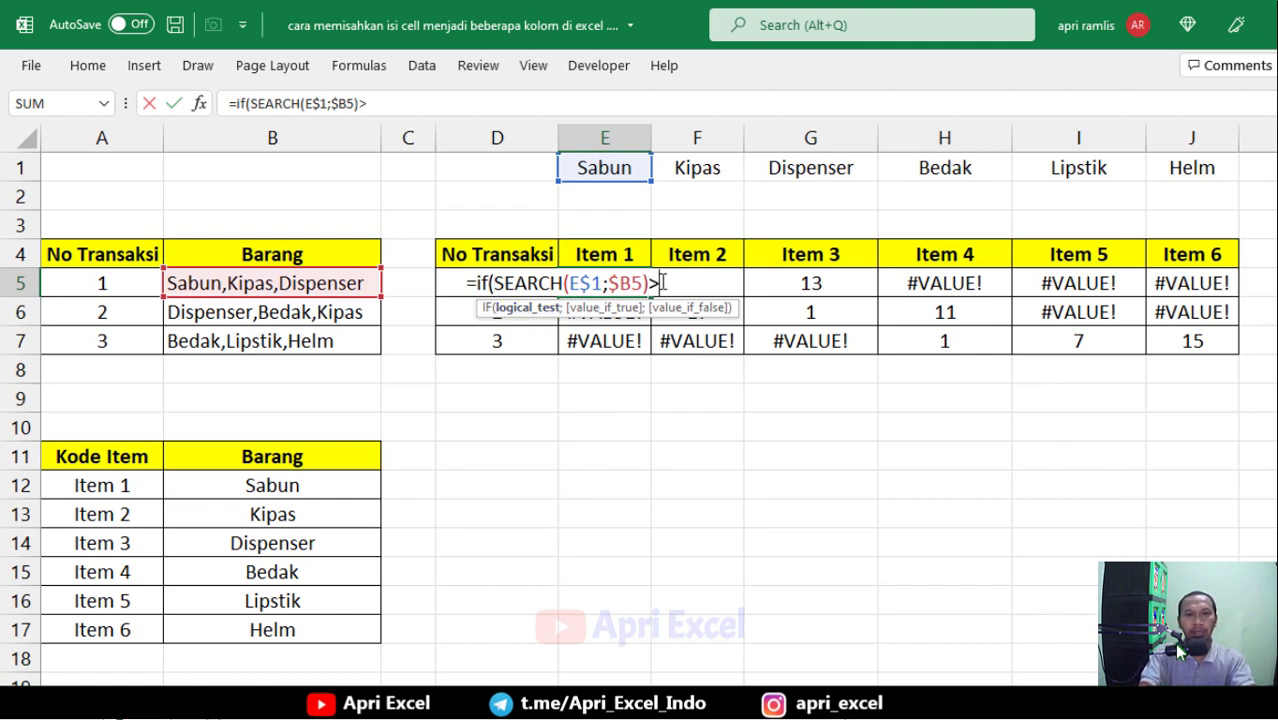
pyautogui.write('0;')
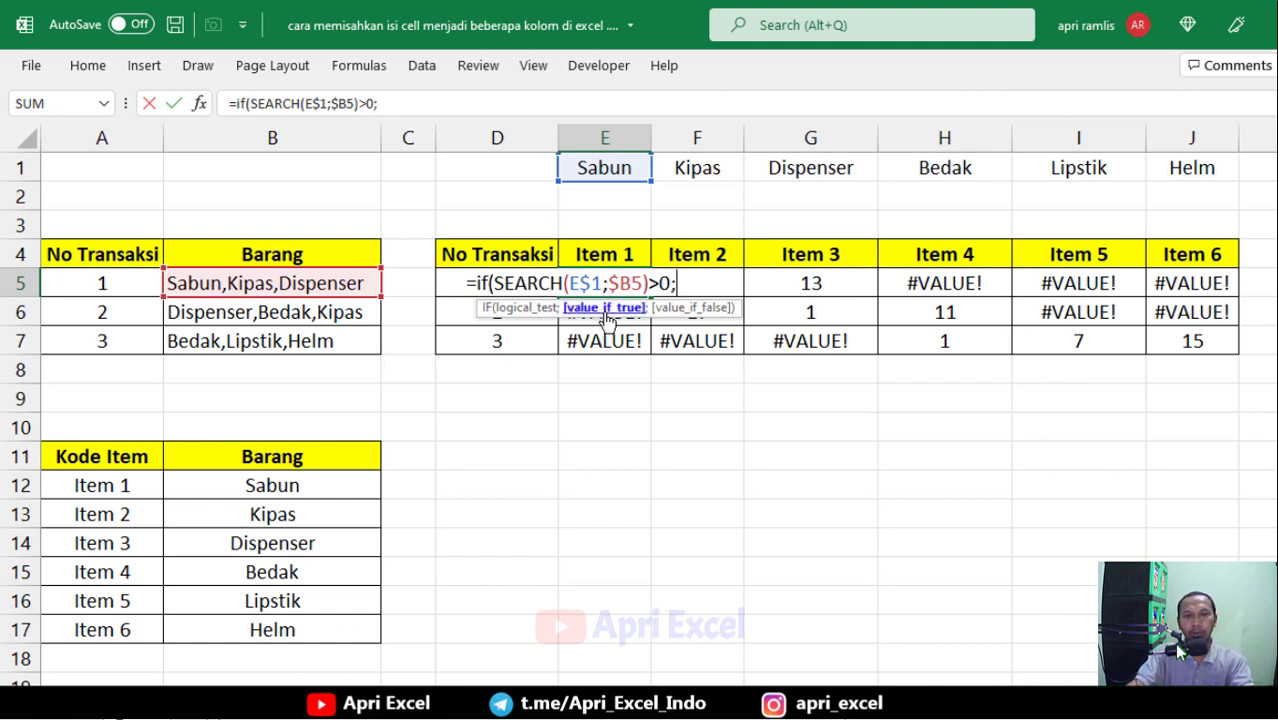
# Complete the IF formula in E5 with E$1 as the value if true and an empty string "" as the value if false
pyautogui.click(606, 165)
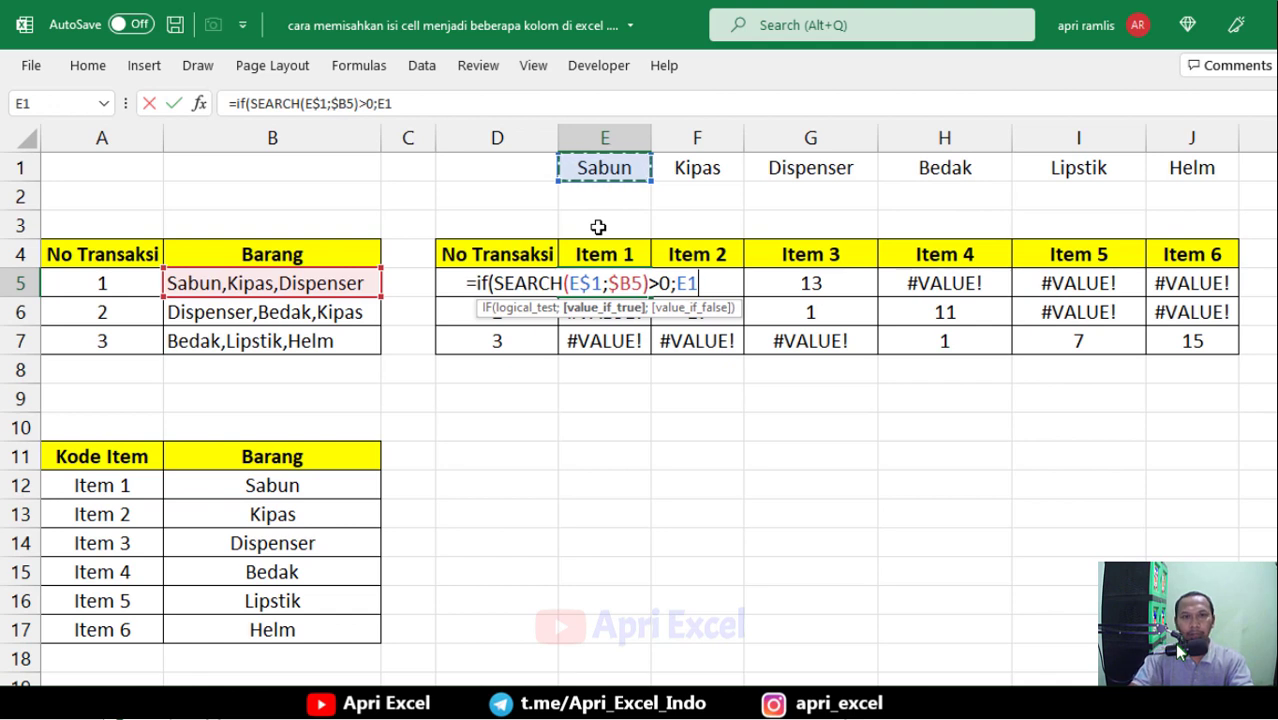
pyautogui.press('F4')
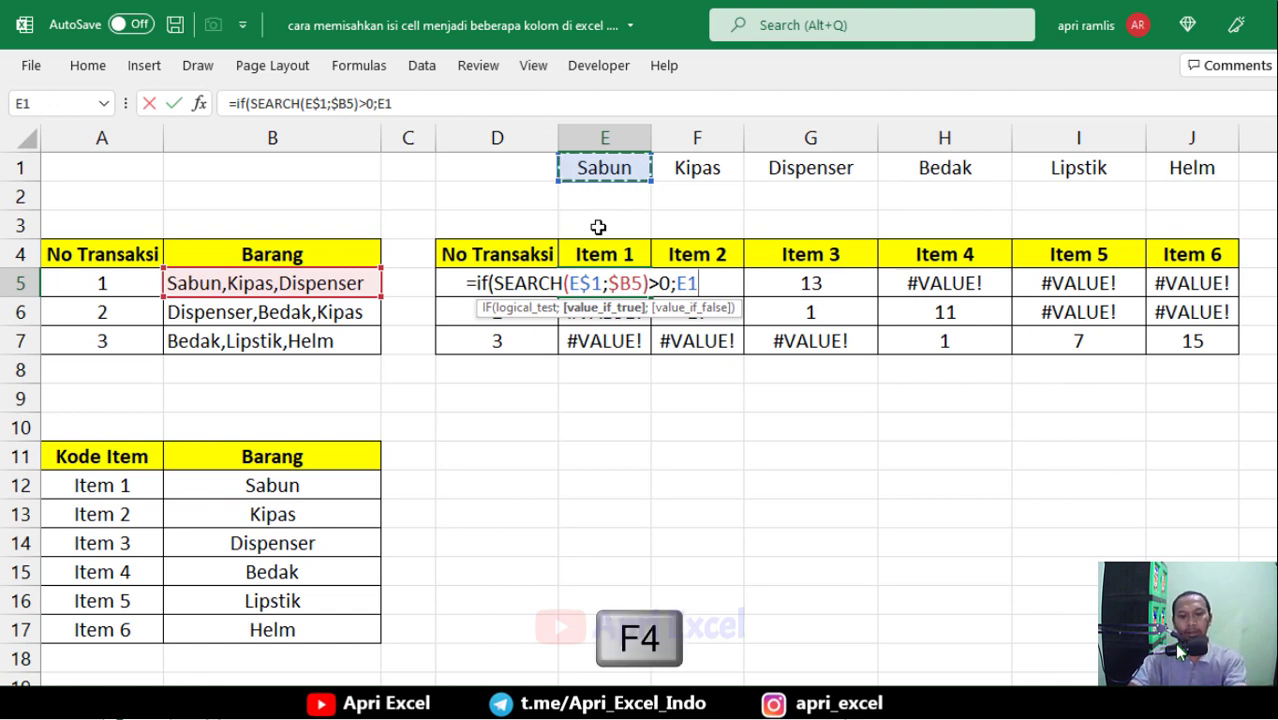
pyautogui.press('F4')
pyautogui.press('F4')
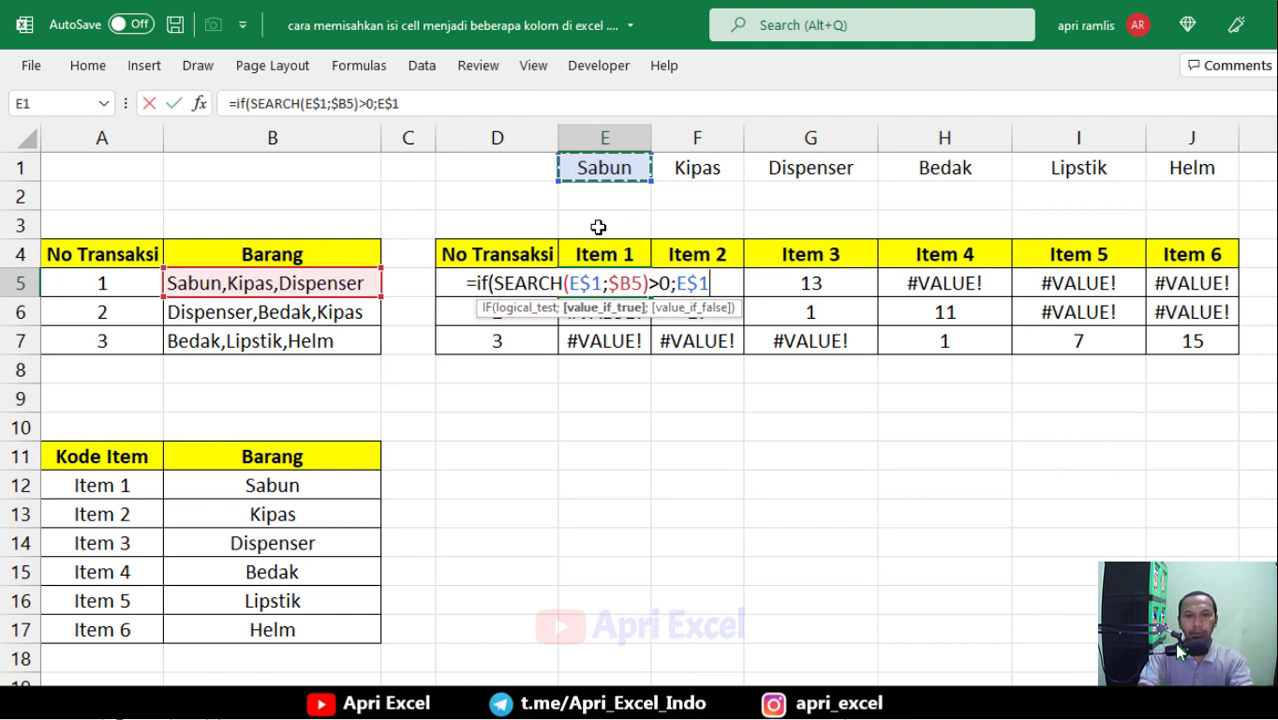
pyautogui.write(';')
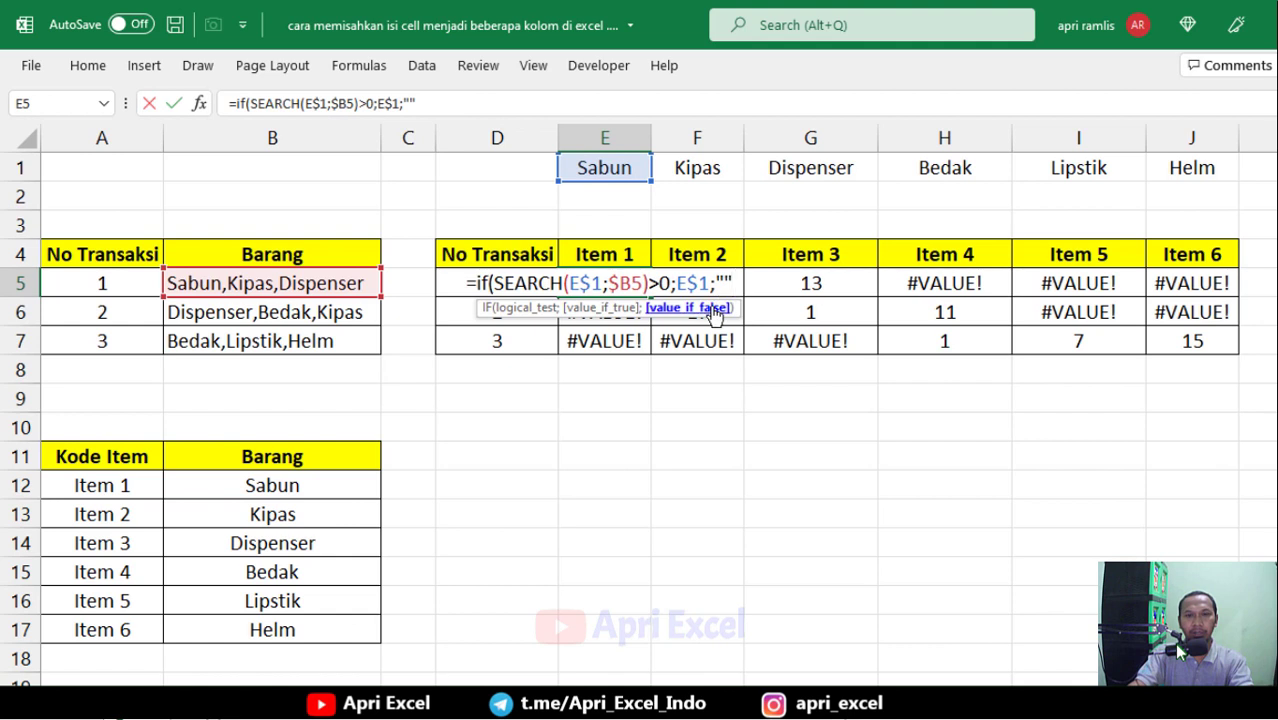
pyautogui.write('"")')
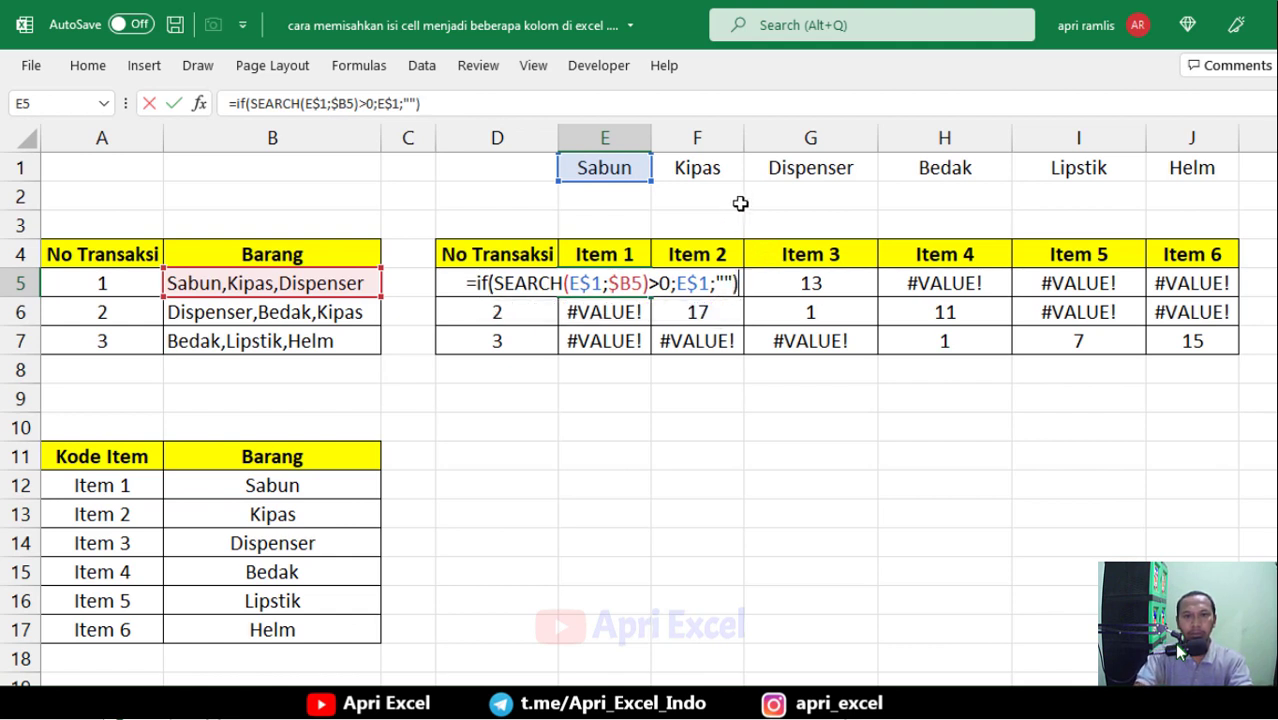
pyautogui.press('Return')
pyautogui.click(622, 292)
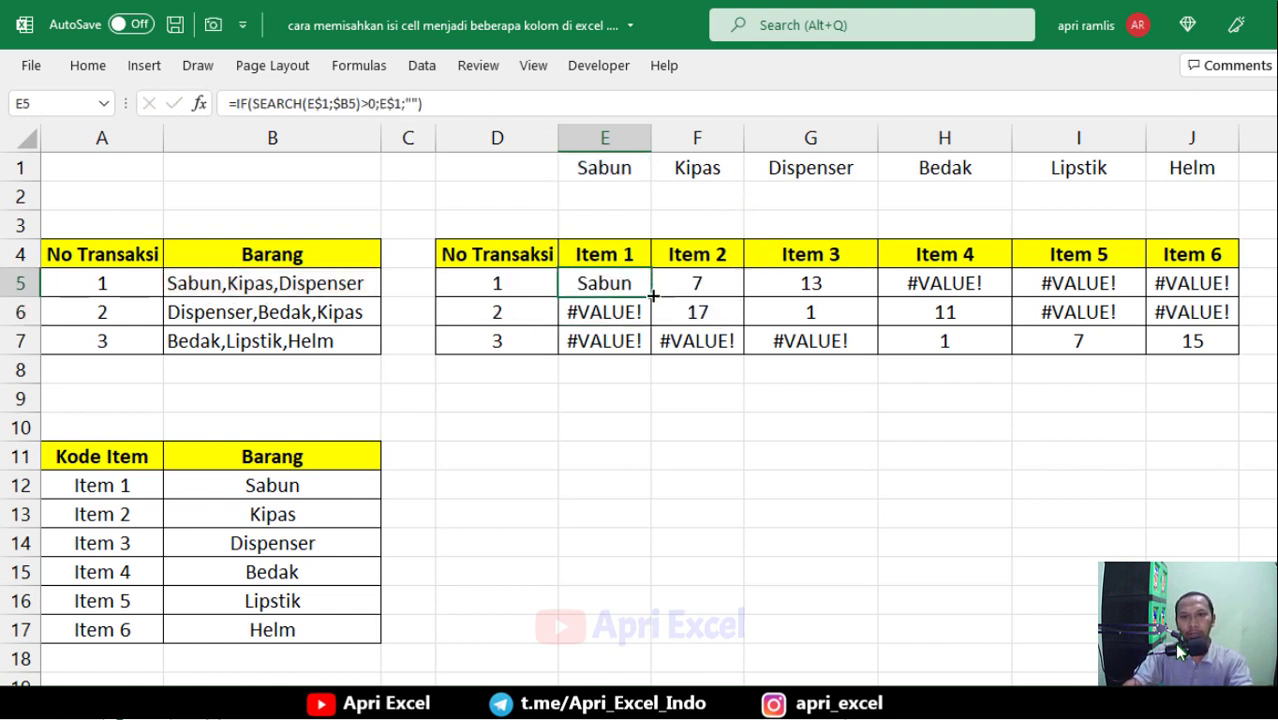
# Fill the IF formula from E5 through J7 and check the results in row 5
pyautogui.moveTo(653, 299); pyautogui.dragTo(1223, 355)
pyautogui.moveTo(1222, 358); pyautogui.dragTo(1222, 358)
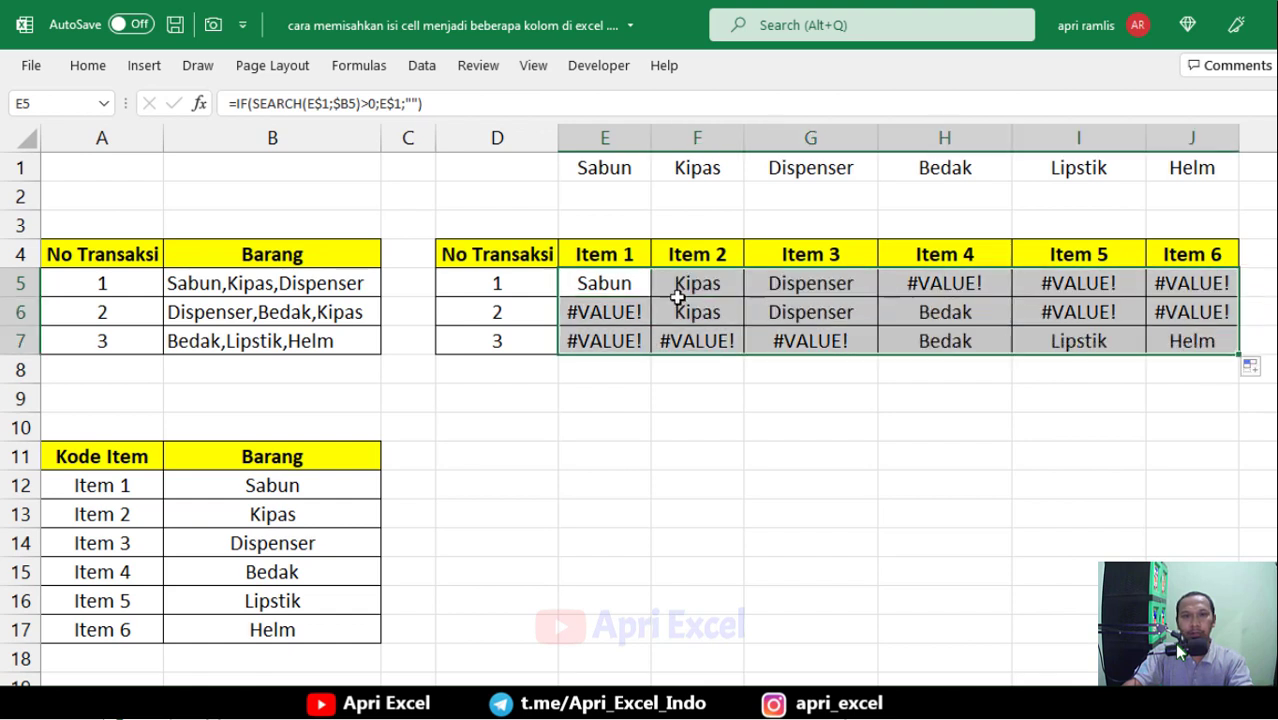
pyautogui.click(688, 284)
pyautogui.click(811, 283)
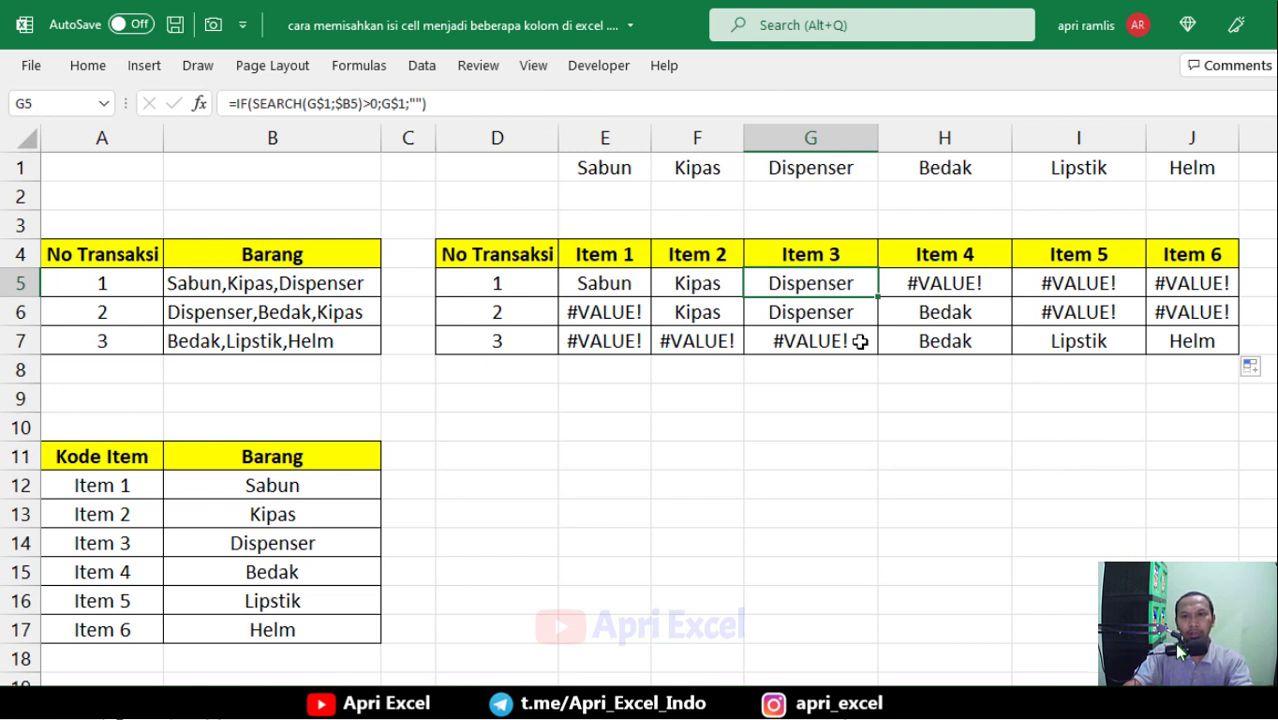
pyautogui.moveTo(982, 283); pyautogui.dragTo(1095, 290)
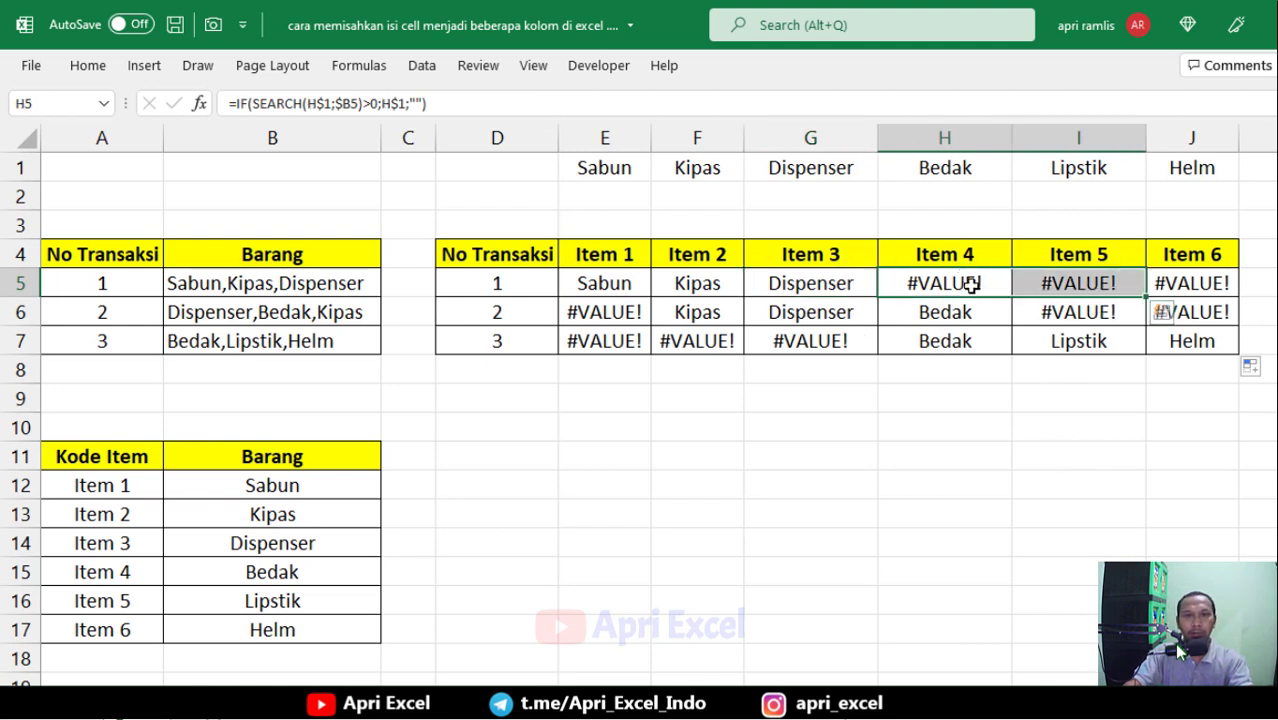
# Wrap the IF formula in E5 in an IFERROR function with an empty string "" as the value if error
pyautogui.click(580, 285)
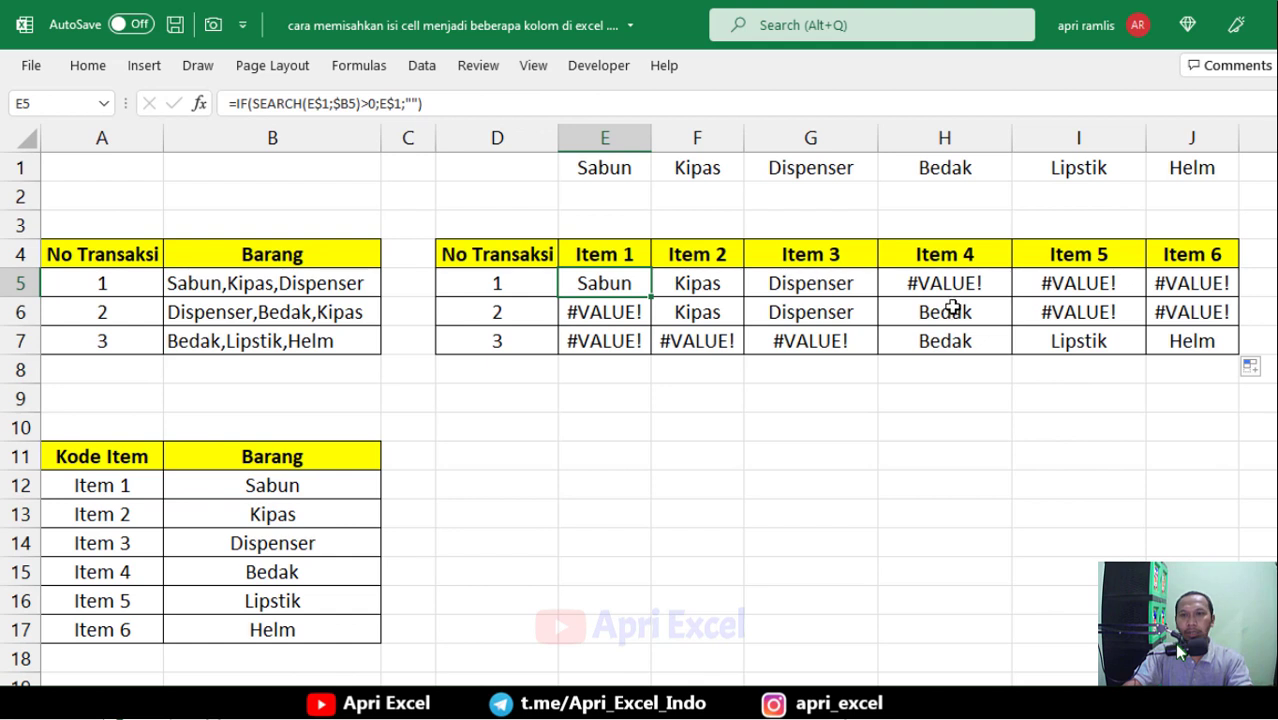
pyautogui.doubleClick(605, 285)
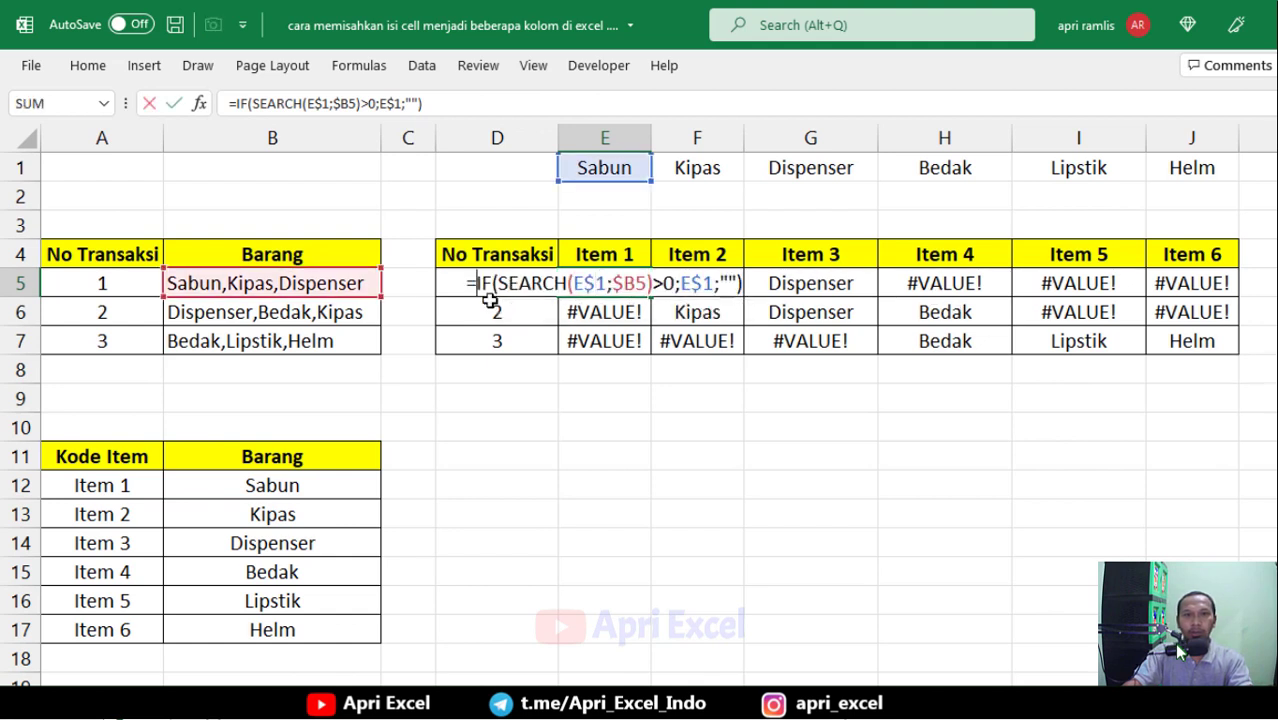
pyautogui.write('iferror')
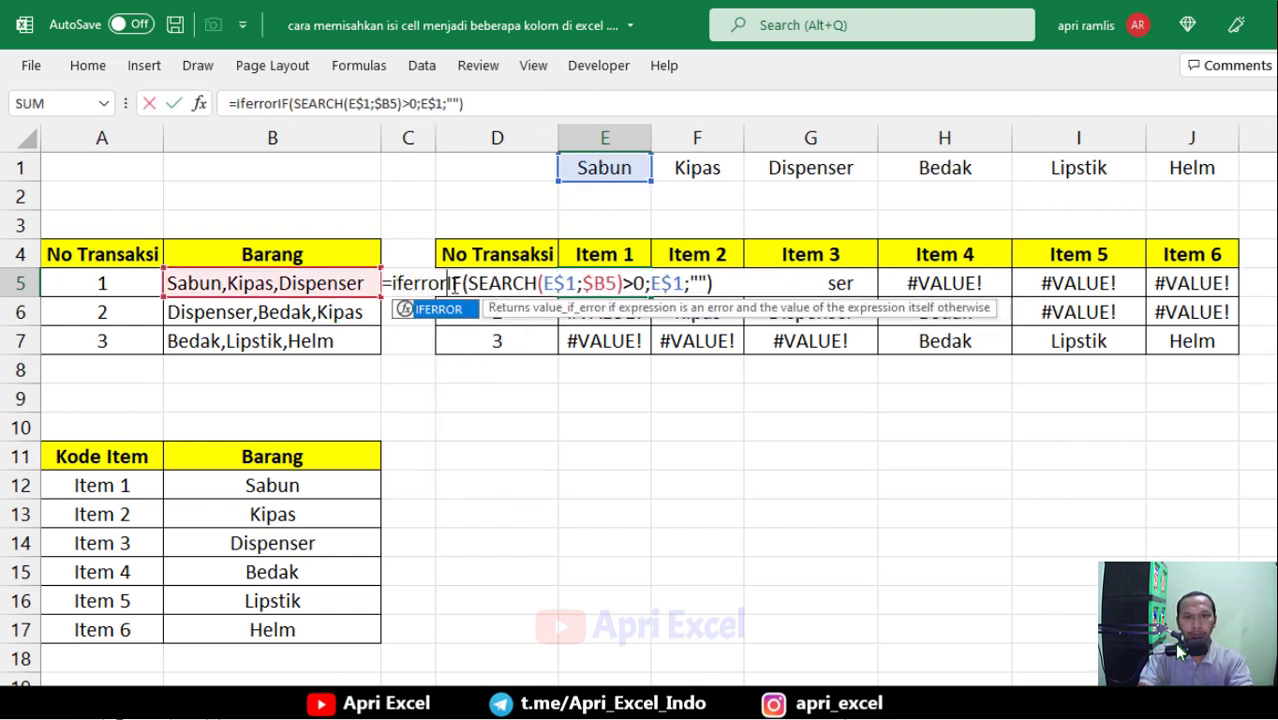
pyautogui.write('(')
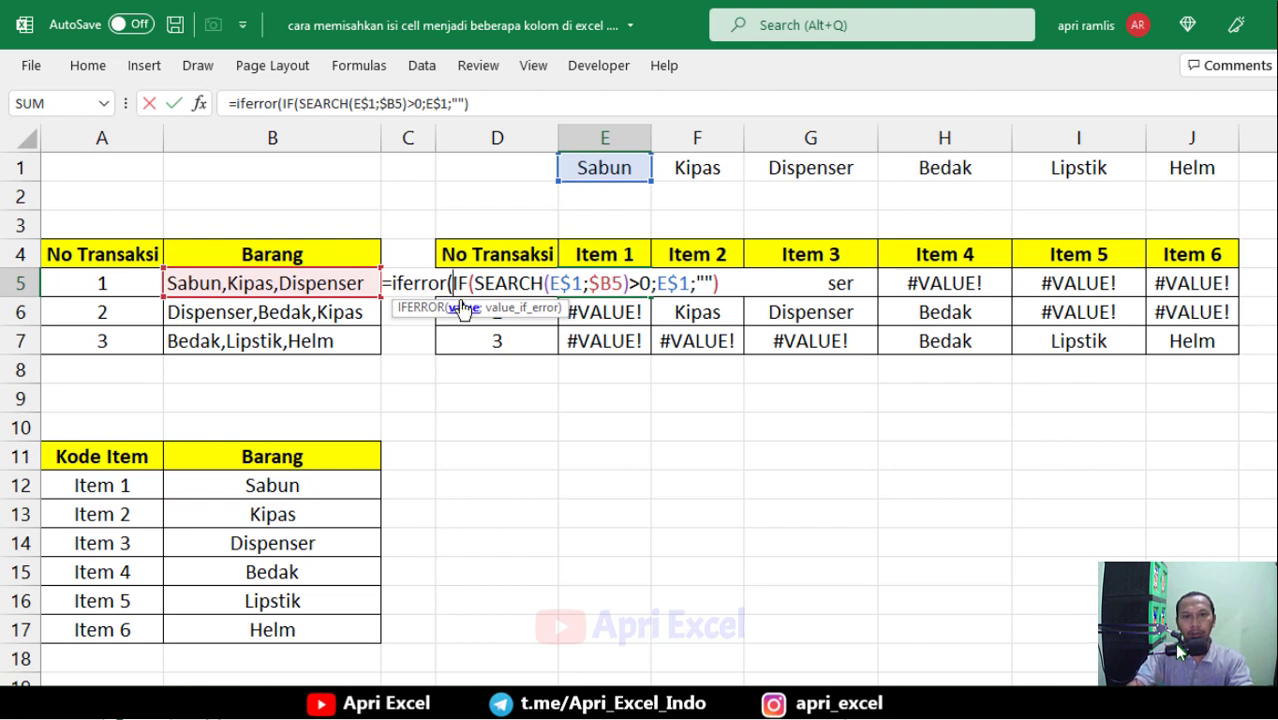
pyautogui.click(464, 307)
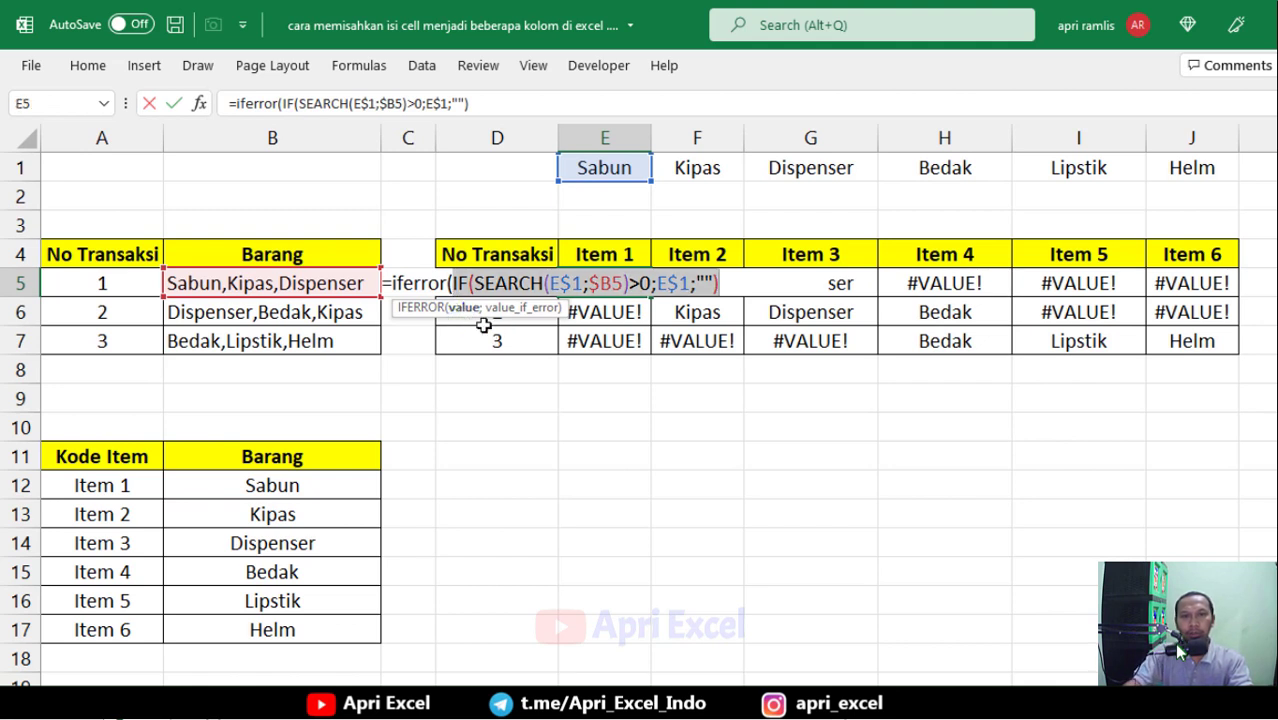
pyautogui.click(745, 282)
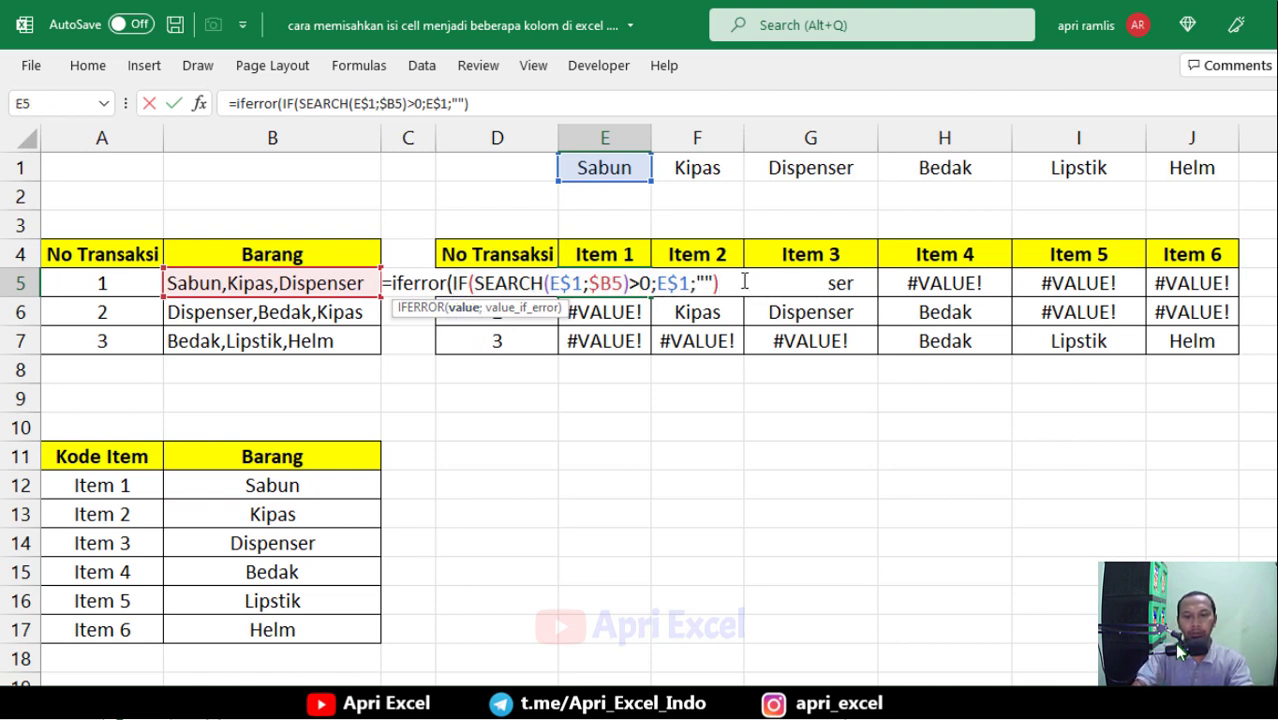
pyautogui.write(';')
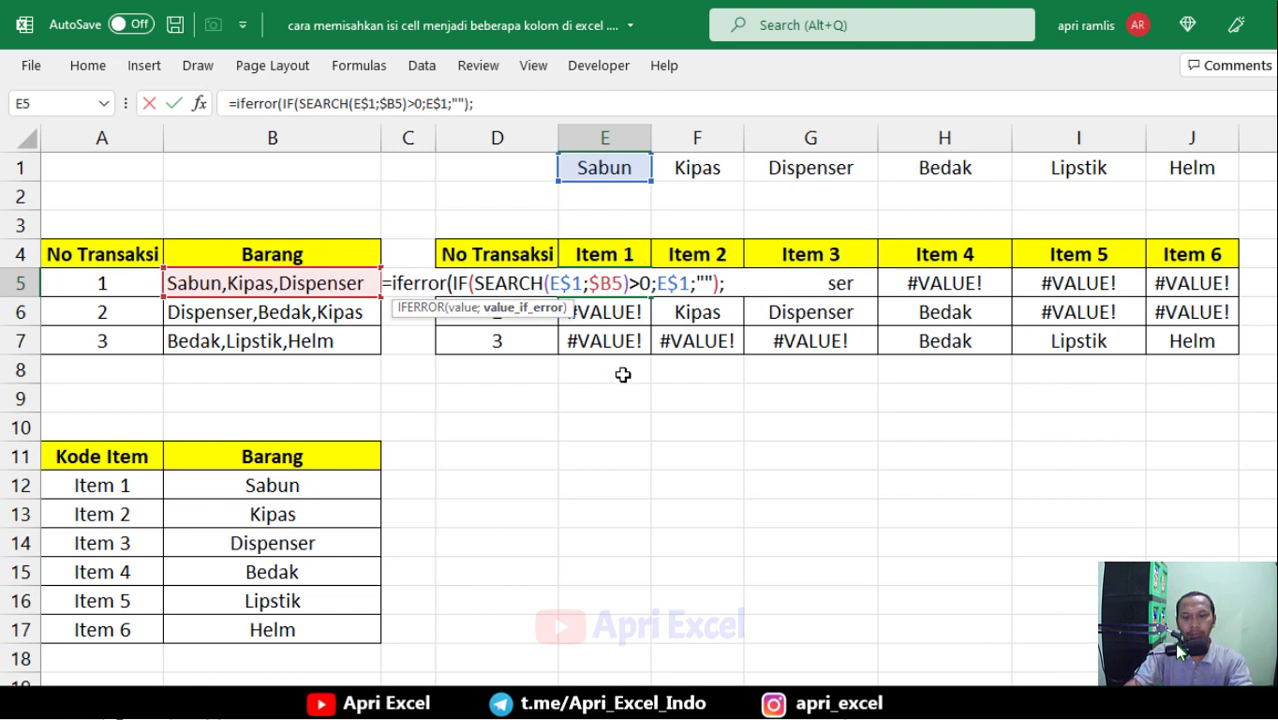
pyautogui.write('""')
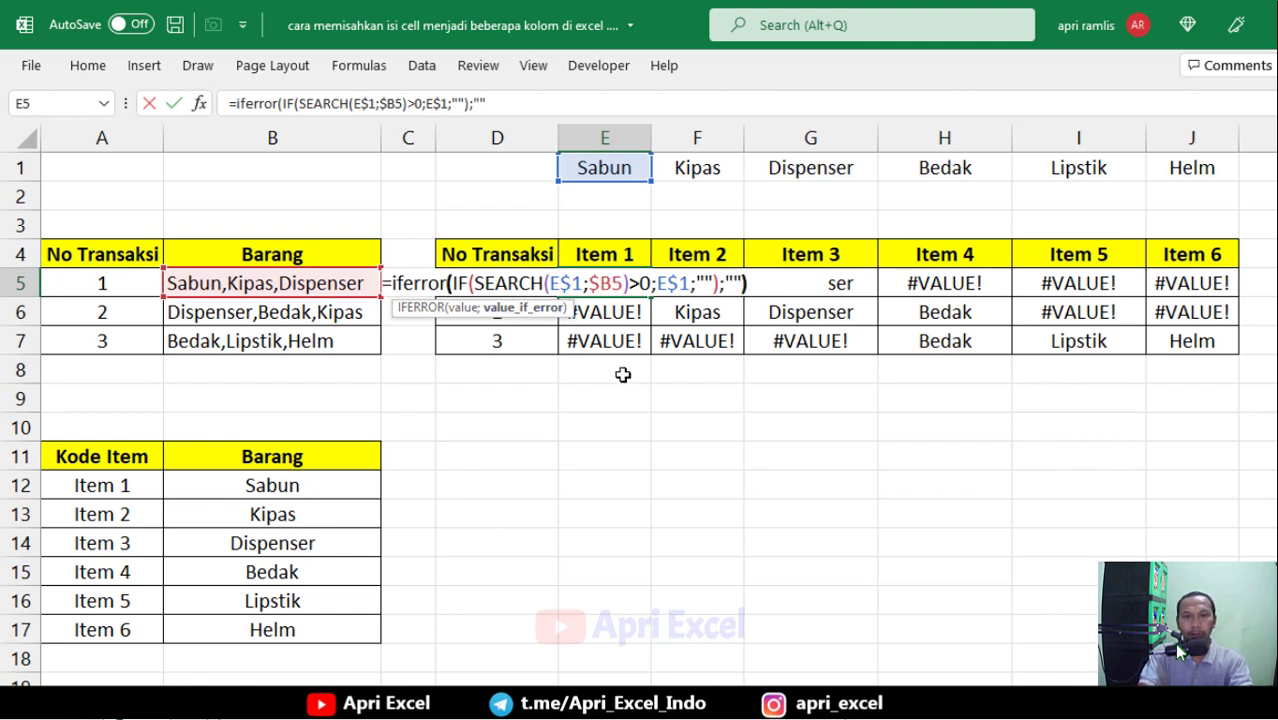
pyautogui.write(')')
pyautogui.press('Return')
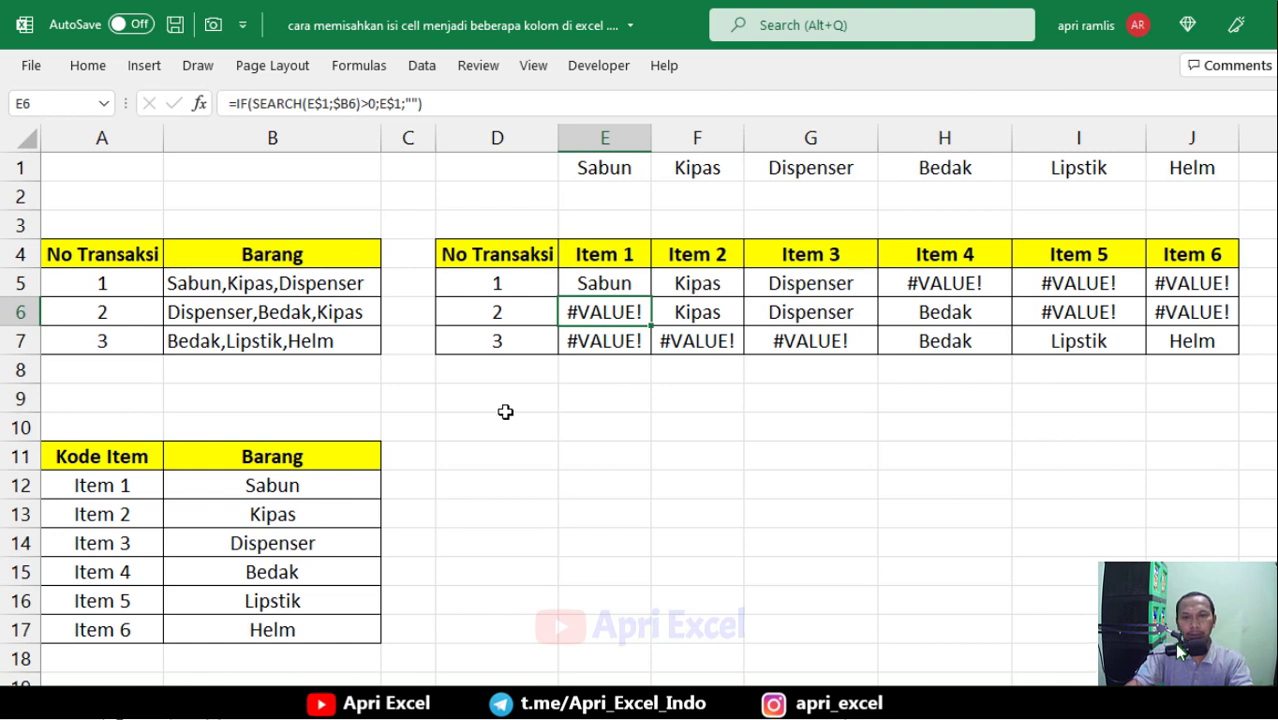
# Fill the IFERROR formula from E5 through J7
pyautogui.click(632, 287)
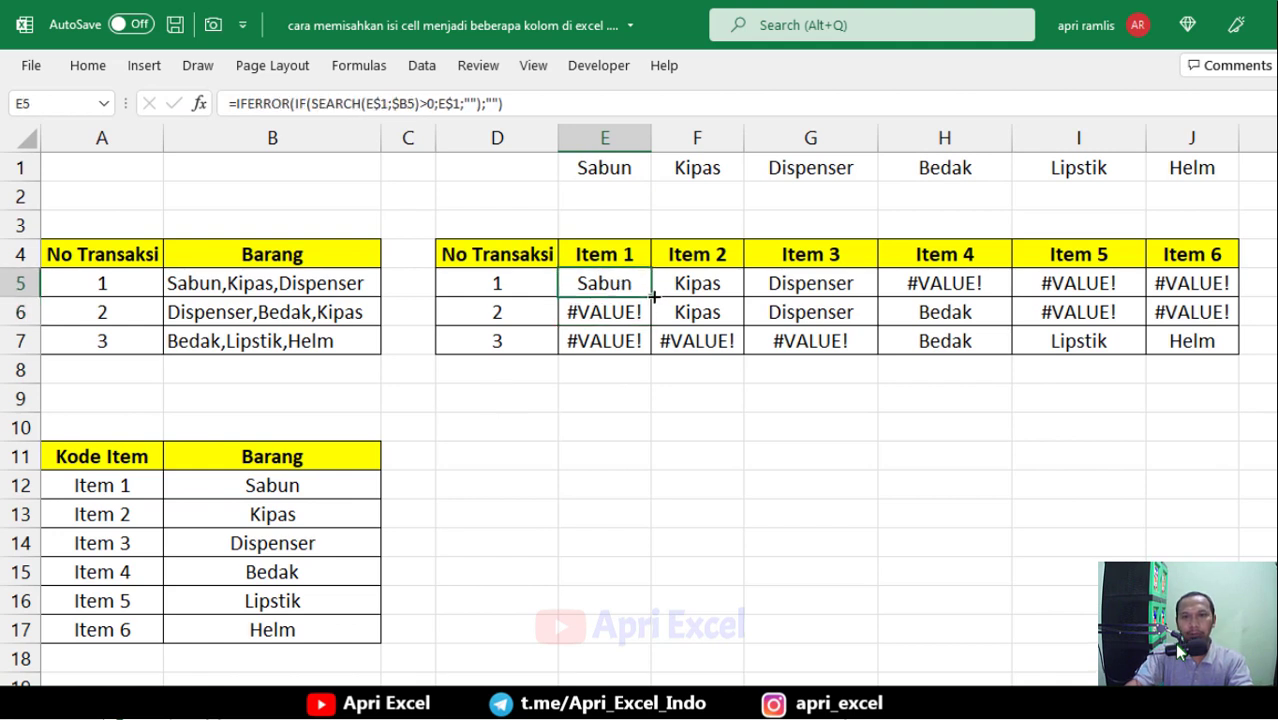
pyautogui.moveTo(654, 296); pyautogui.dragTo(1170, 325)
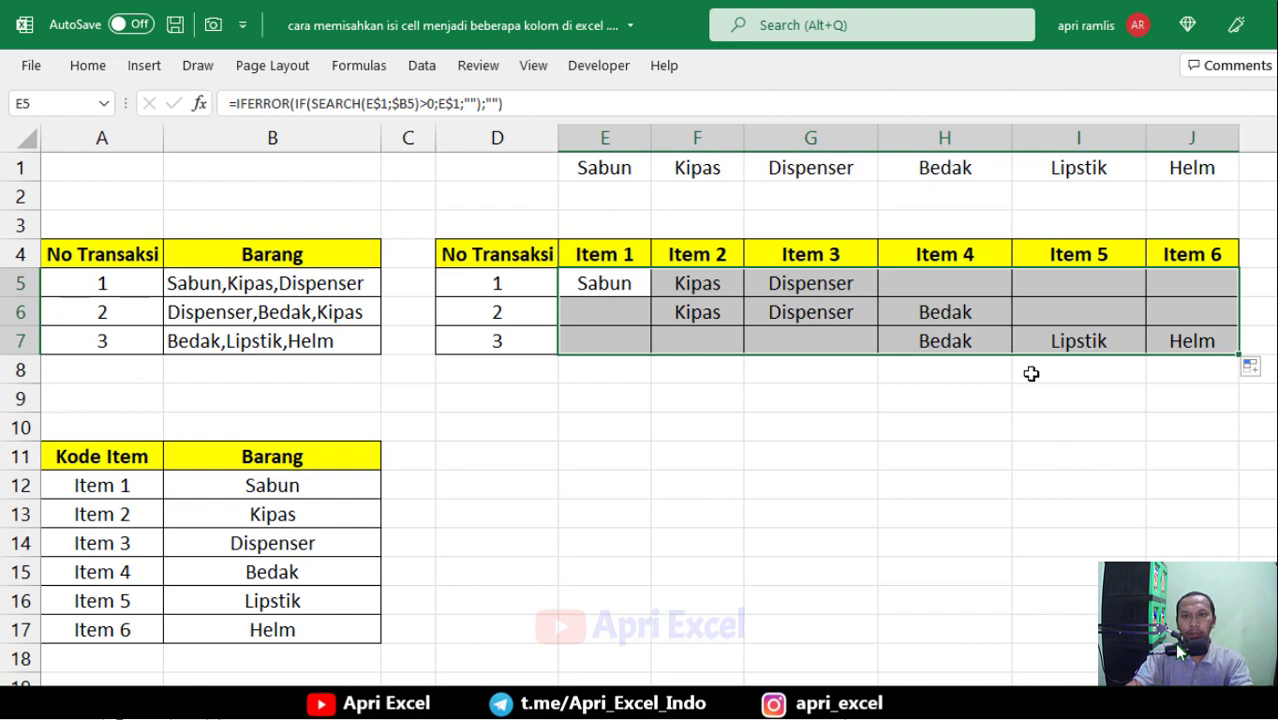
pyautogui.click(605, 281)
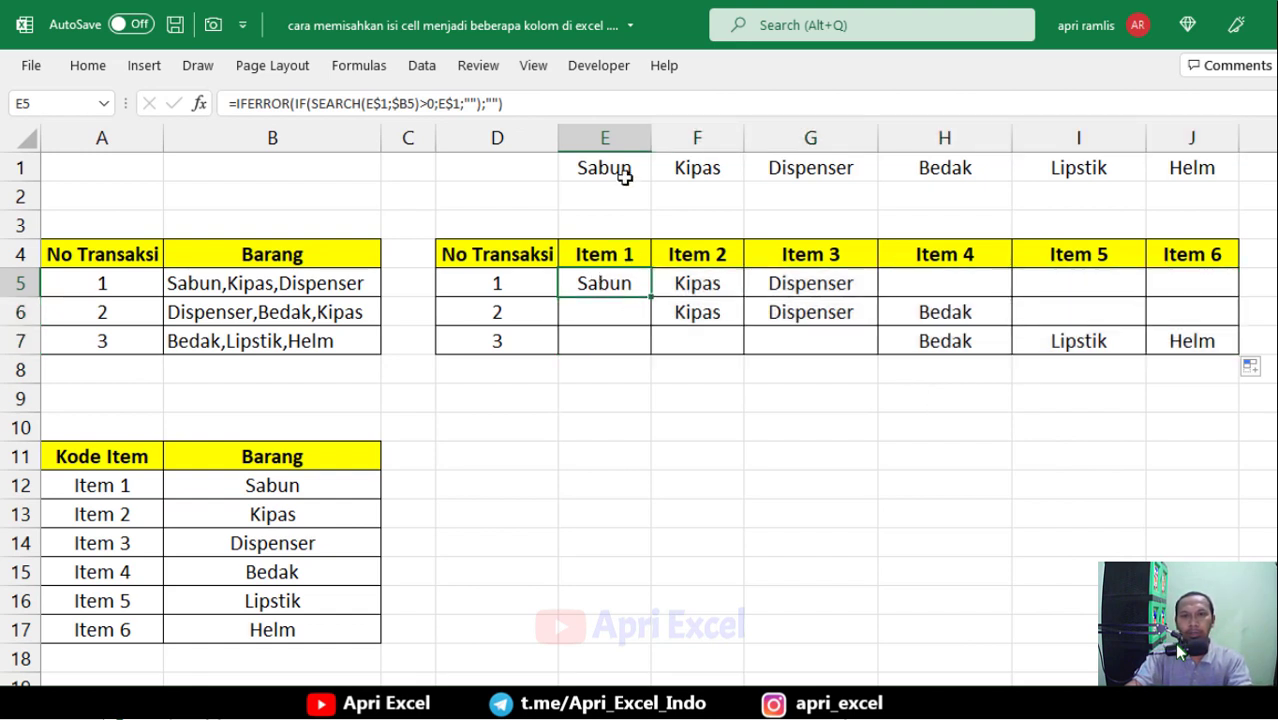
# Check where the formula in E5 refers to the helper cell E$1, and copy the full VLOOKUP formula text from E1
pyautogui.moveTo(620, 168); pyautogui.dragTo(1231, 184)
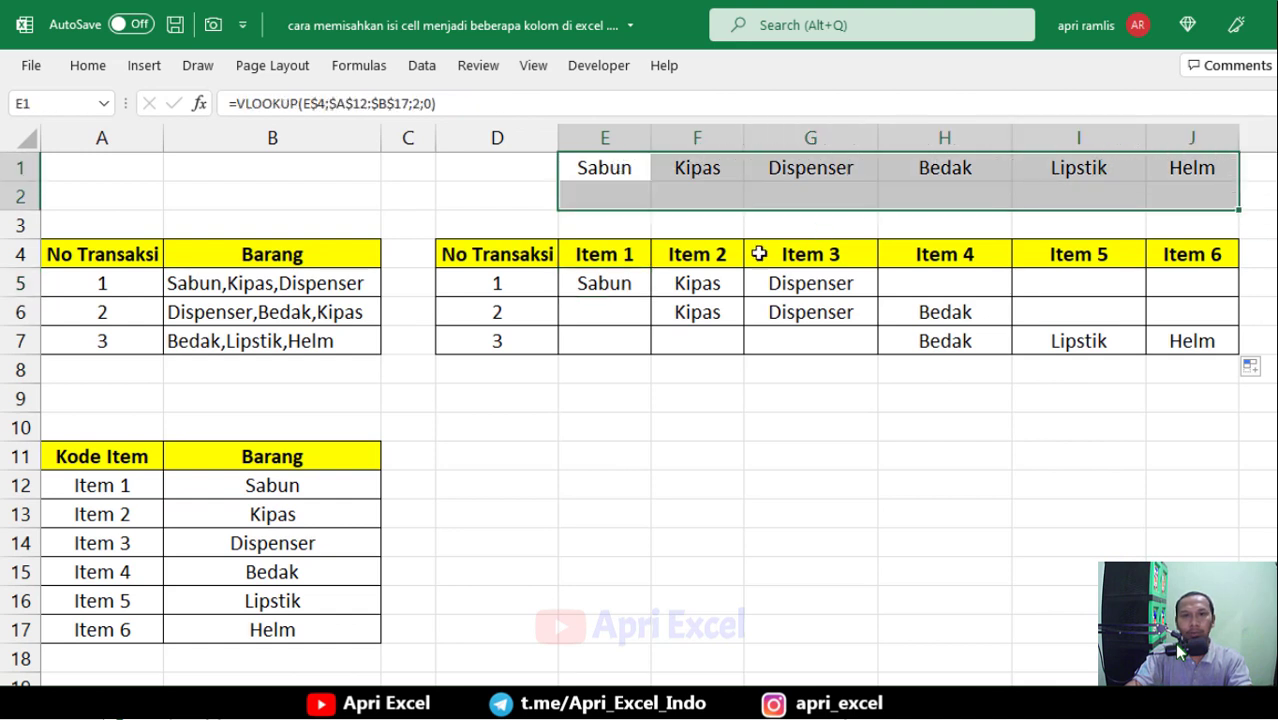
pyautogui.click(610, 283)
pyautogui.doubleClick(566, 283)
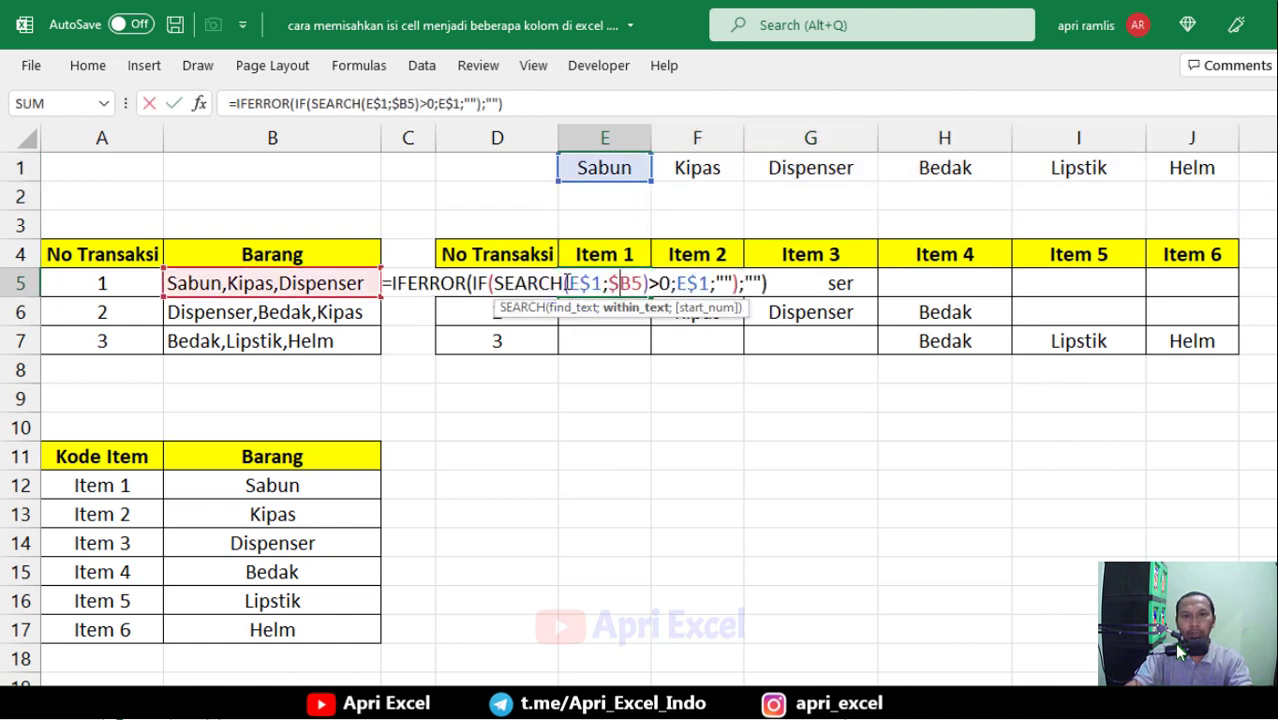
pyautogui.moveTo(604, 283); pyautogui.dragTo(575, 283)
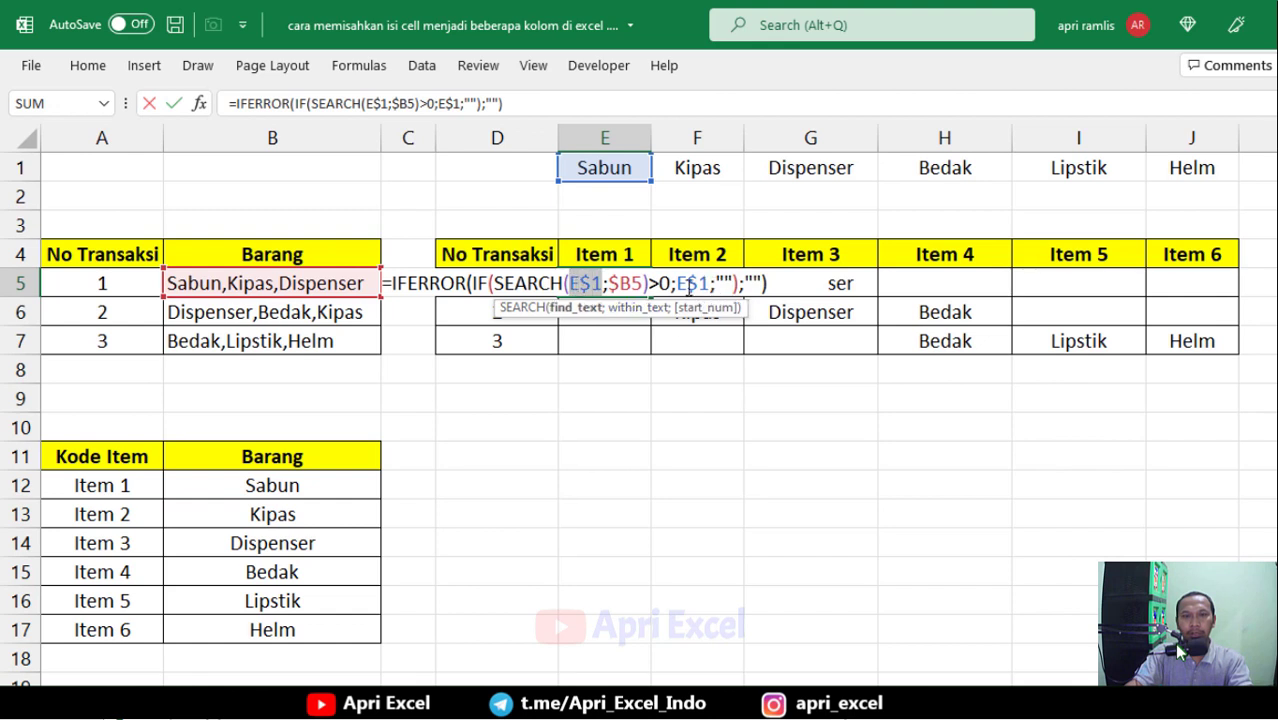
pyautogui.press('Escape')
pyautogui.doubleClick(605, 167)
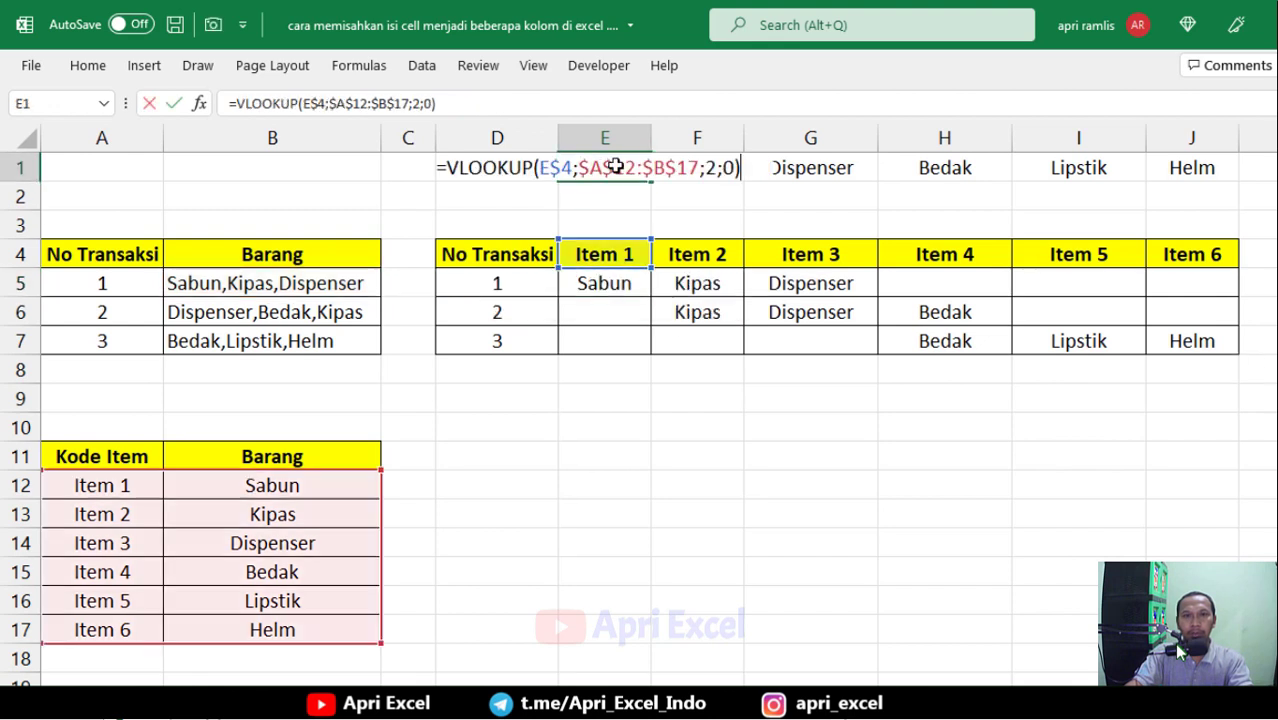
pyautogui.moveTo(745, 167); pyautogui.dragTo(434, 138)
pyautogui.hotkey('ctrl', 'c')
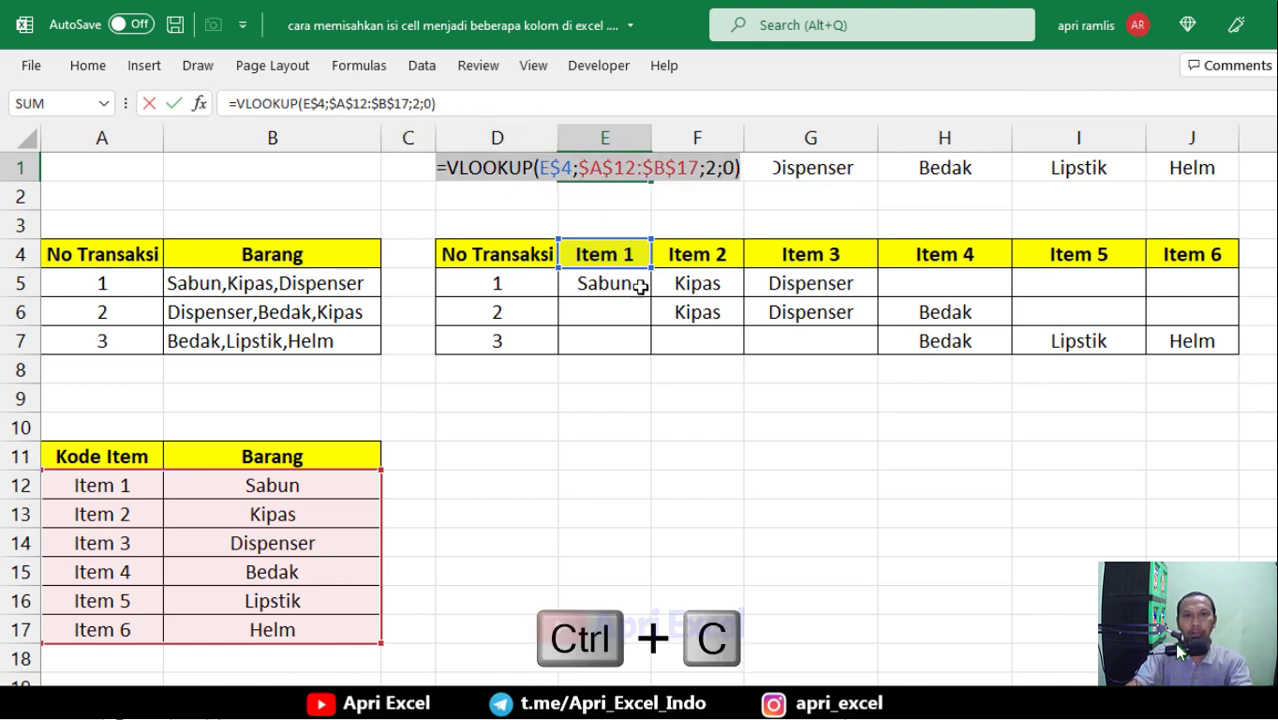
pyautogui.press('Escape')
# Replace both E$1 references in the E5 formula, SEARCH's find text and IF's value if true, with the copied VLOOKUP formula
pyautogui.doubleClick(604, 283)
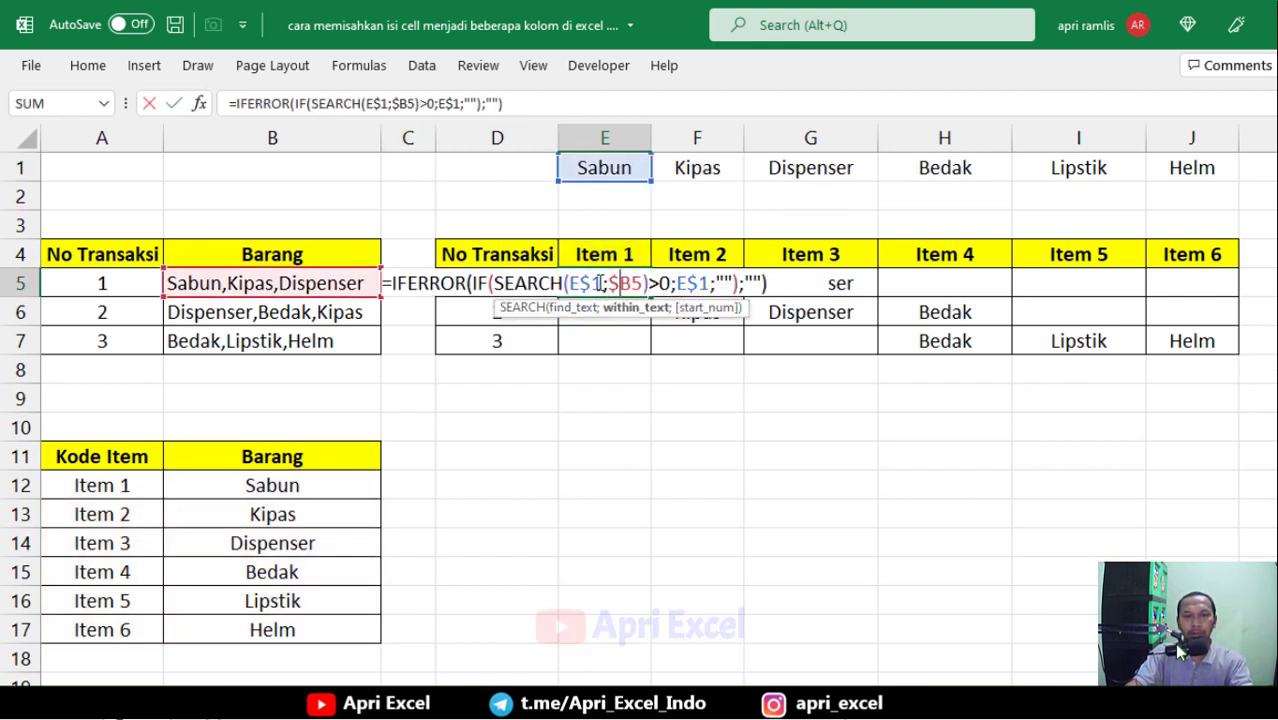
pyautogui.moveTo(601, 283); pyautogui.dragTo(569, 283)
pyautogui.hotkey('ctrl', 'v')
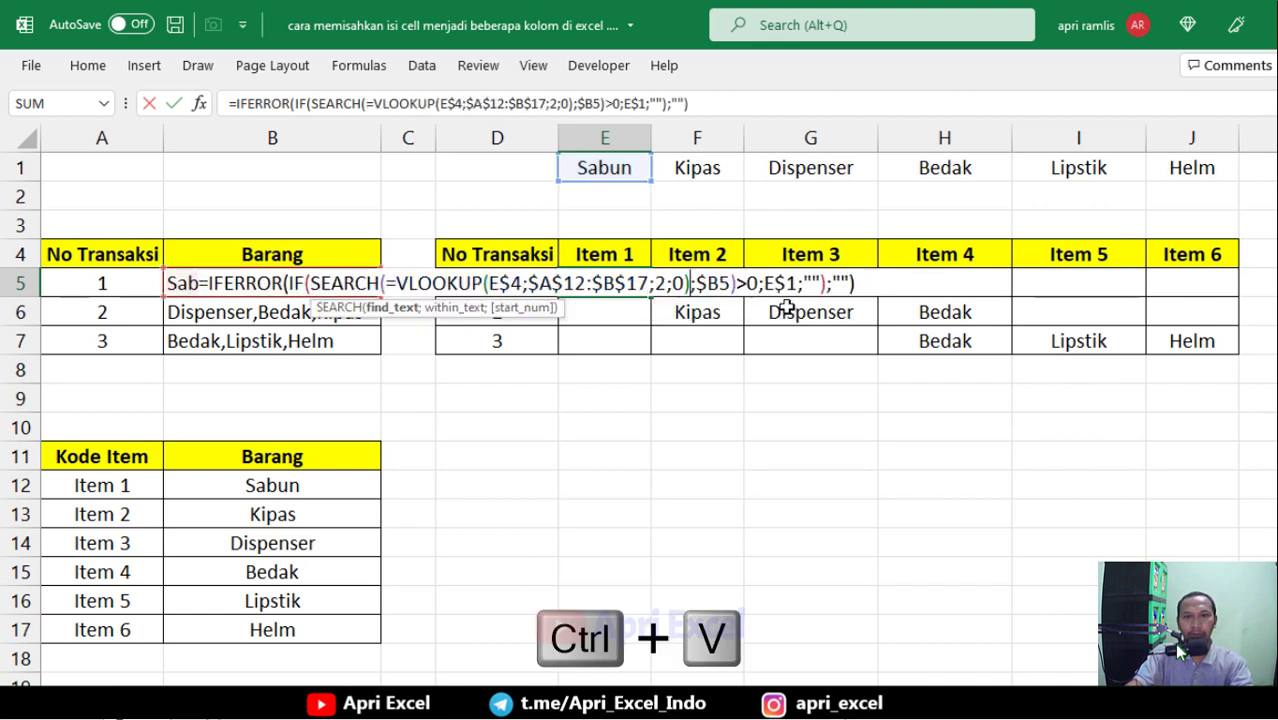
pyautogui.moveTo(797, 283); pyautogui.dragTo(764, 283)
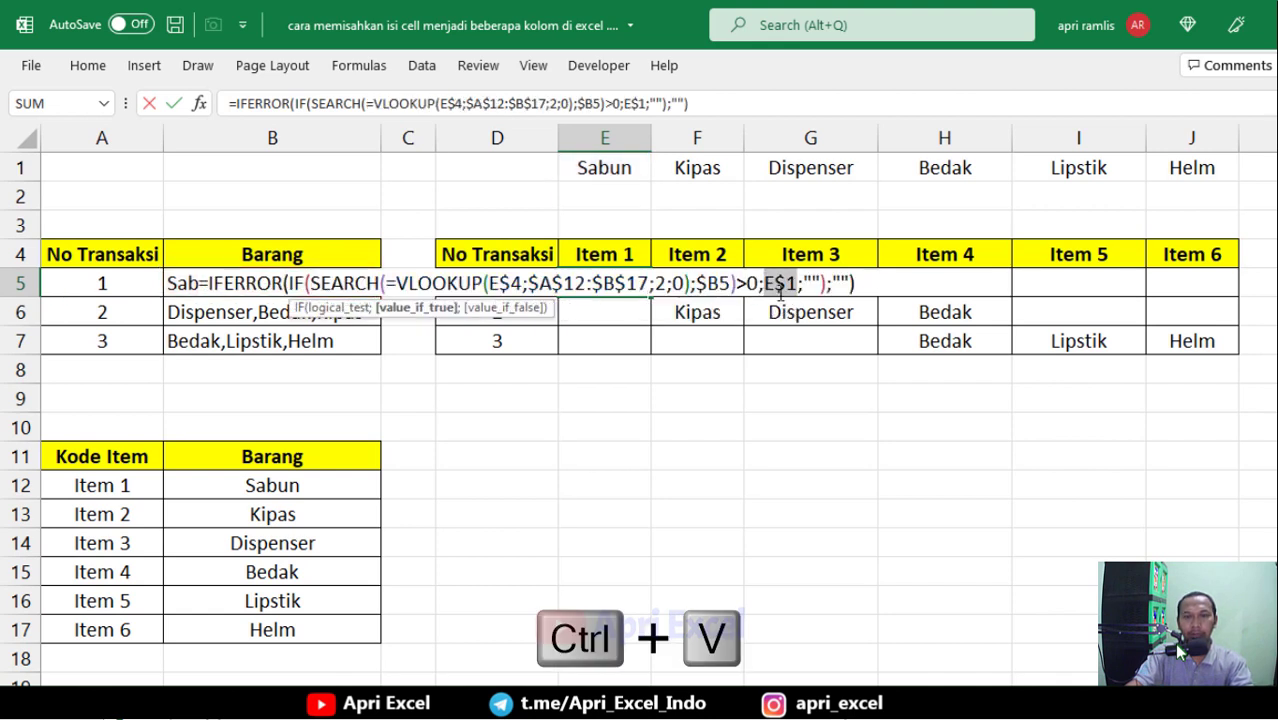
pyautogui.hotkey('ctrl', 'v')
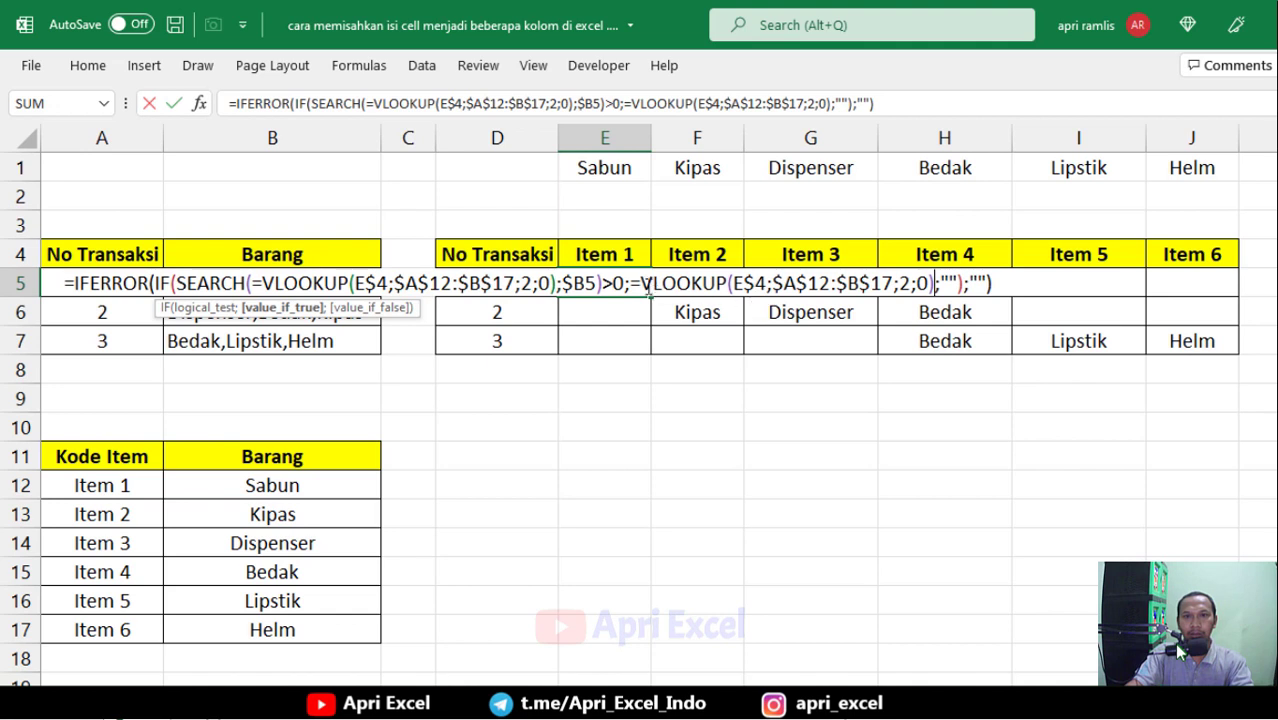
# Remove the extra equals sign before each nested VLOOKUP in the E5 formula and commit it
pyautogui.click(640, 283)
pyautogui.press('BackSpace')
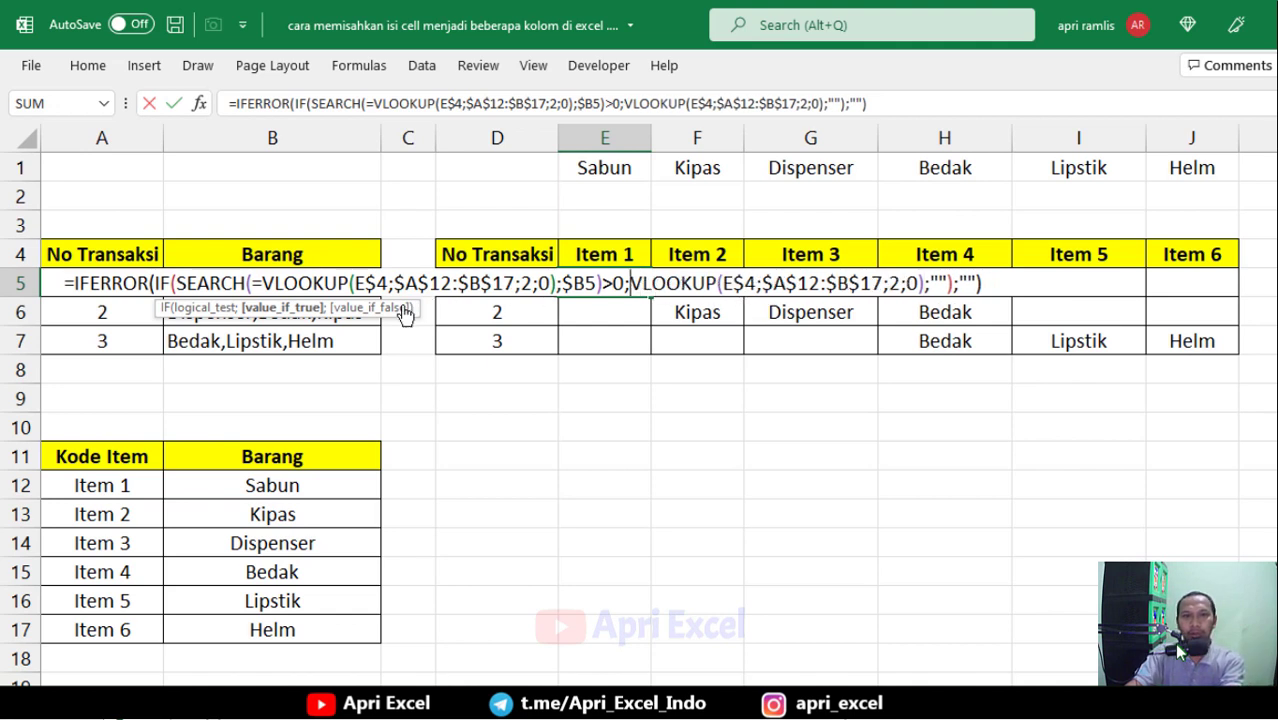
pyautogui.click(258, 283)
pyautogui.press('BackSpace')
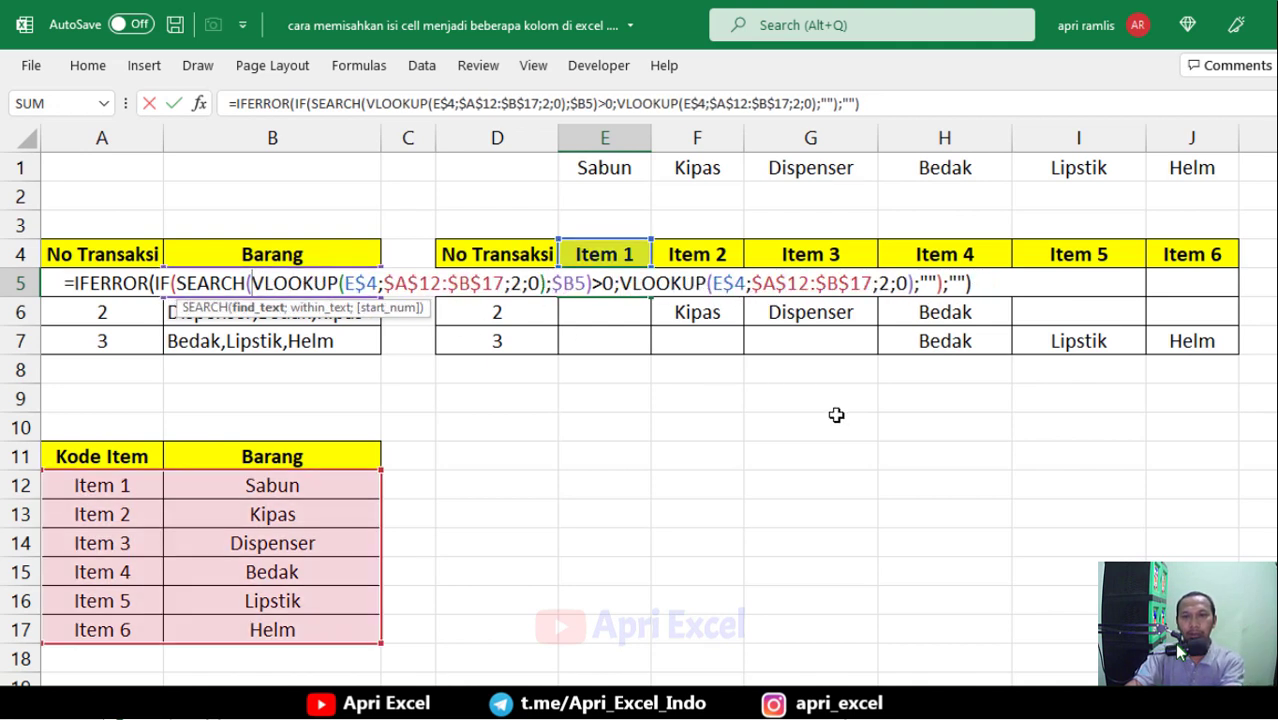
pyautogui.press('Return')
pyautogui.press('Up')
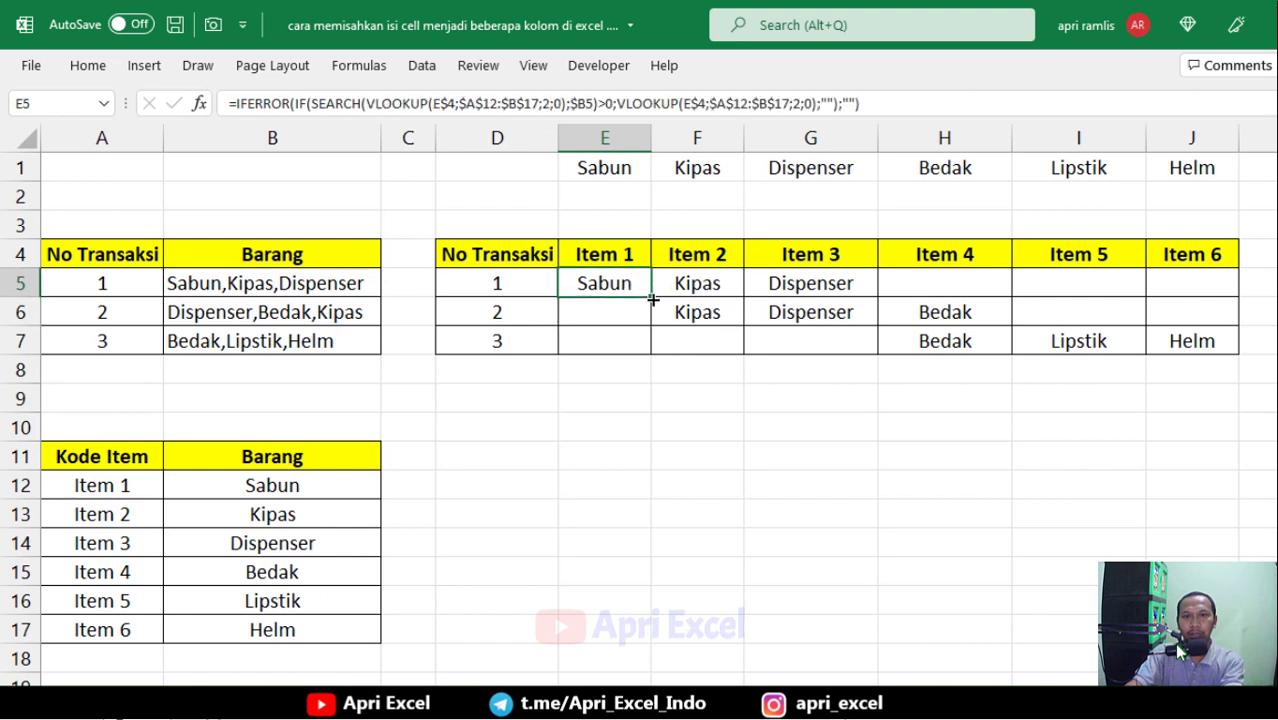
# Fill the combined formula from E5 through J7 and delete the helper item names in E1:J1
pyautogui.moveTo(652, 299); pyautogui.dragTo(1226, 350)
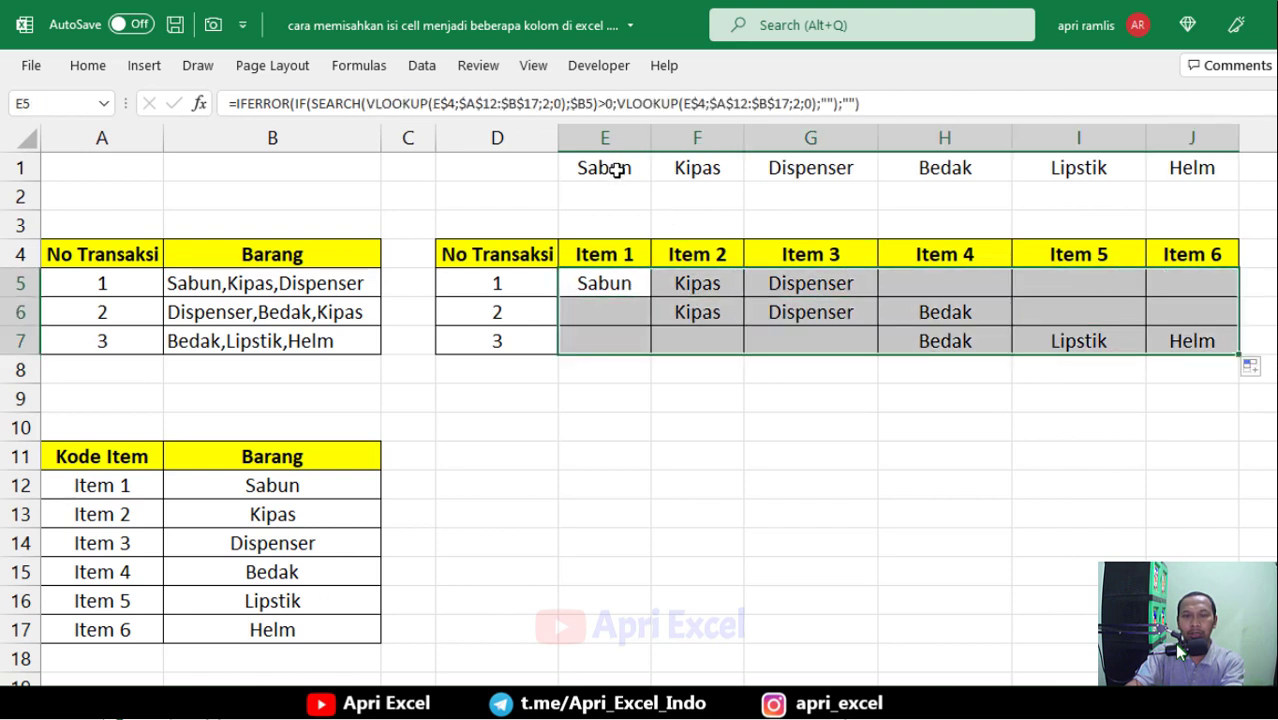
pyautogui.moveTo(612, 168); pyautogui.dragTo(1195, 172)
pyautogui.press('Delete')
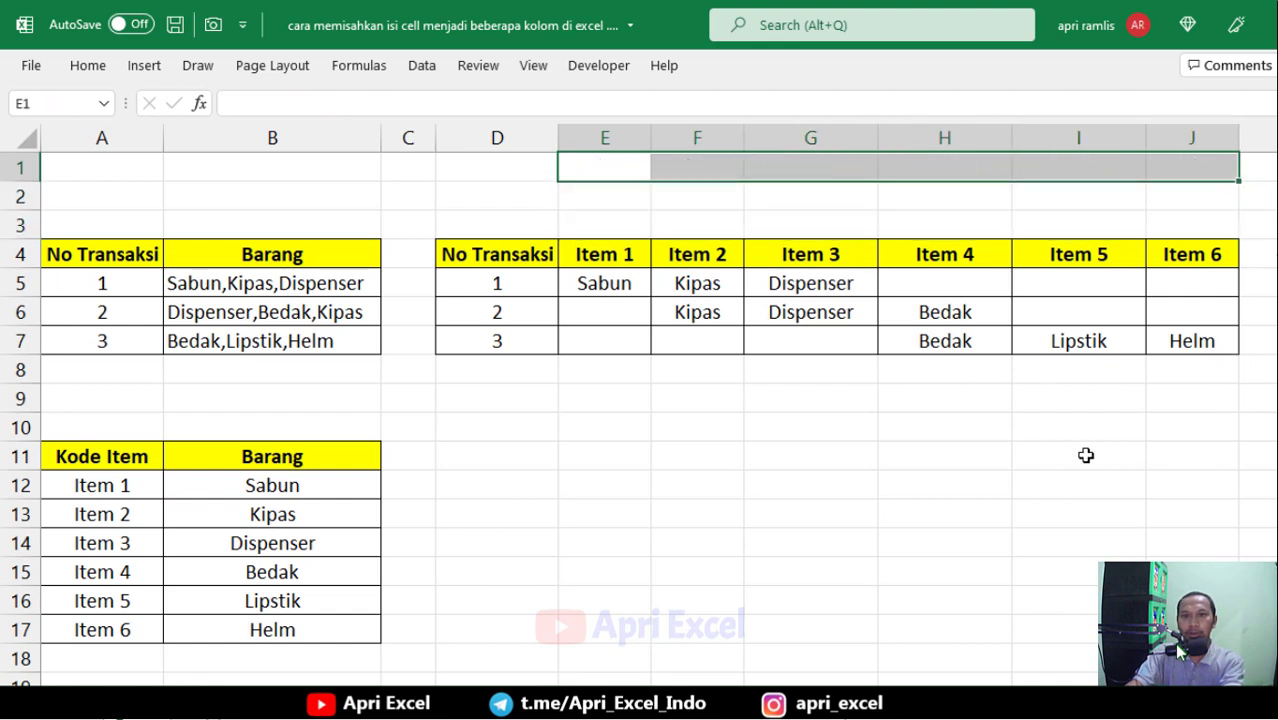
# Review the combined IFERROR, IF, SEARCH and VLOOKUP formula in E5 and the ranges it references
pyautogui.click(1084, 454)
pyautogui.click(610, 286)
pyautogui.doubleClick(630, 287)
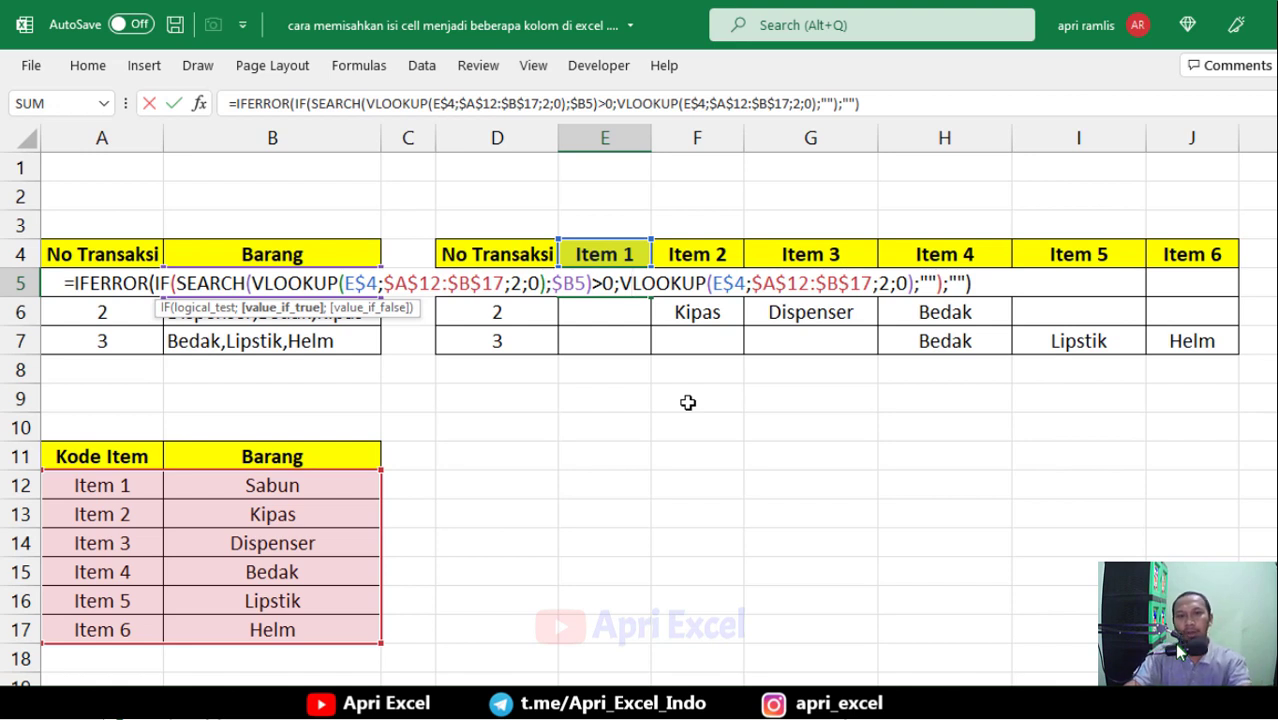
pyautogui.hotkey('ctrl', 'Return')
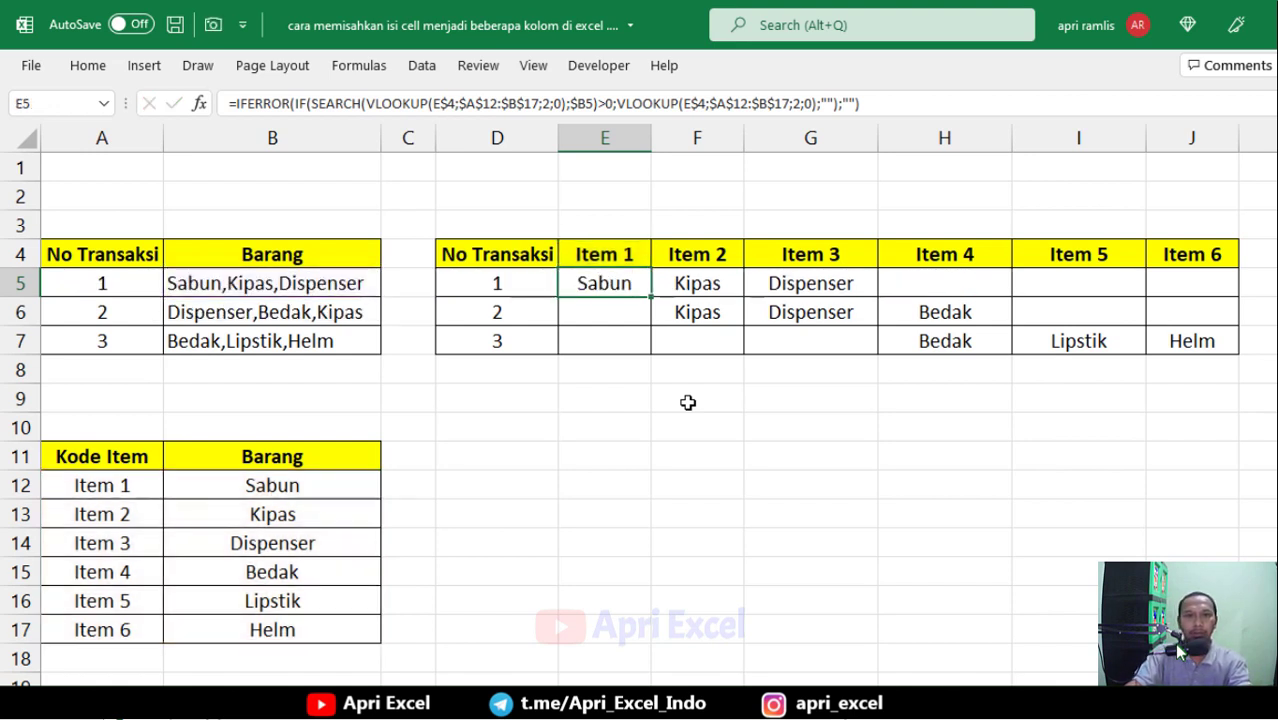